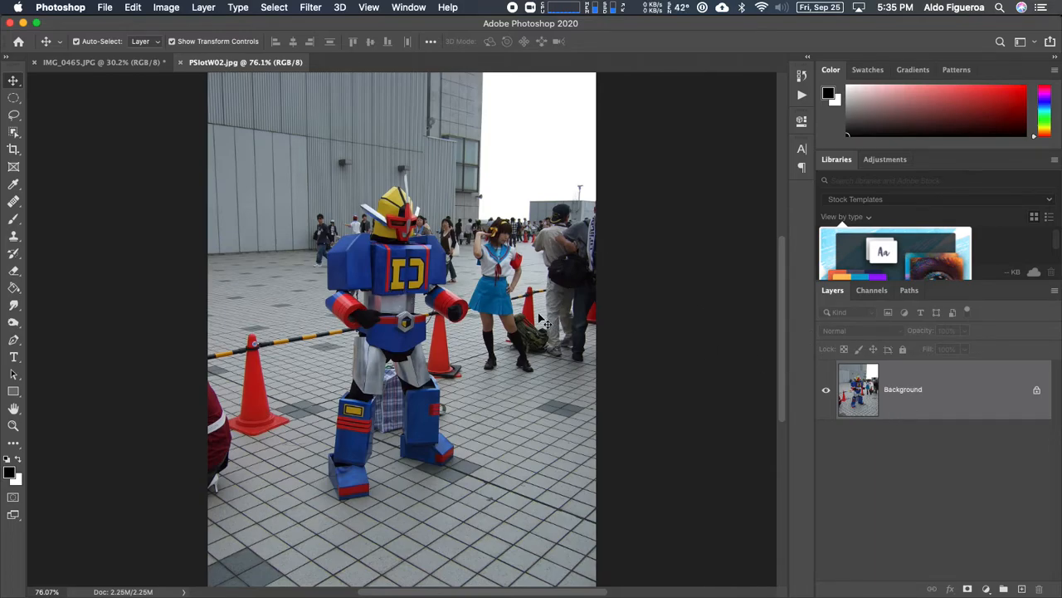
- Duplicate the Background layer and apply a Motion Blur to the copy with a -45° angle and 32-pixel distance
left_click_drag(987, 406, 1021, 589)
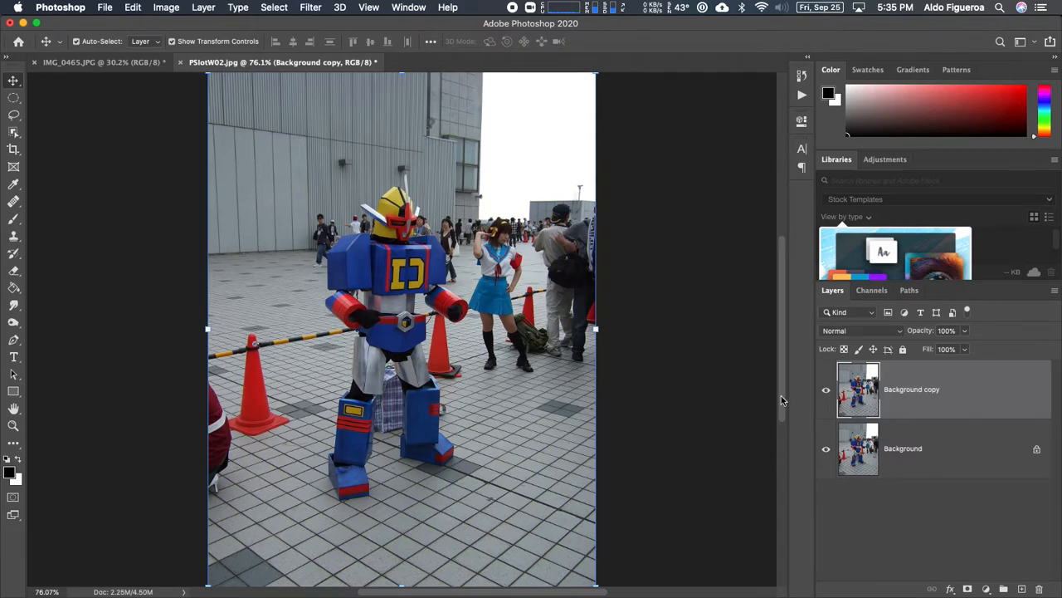
left_click(313, 8)
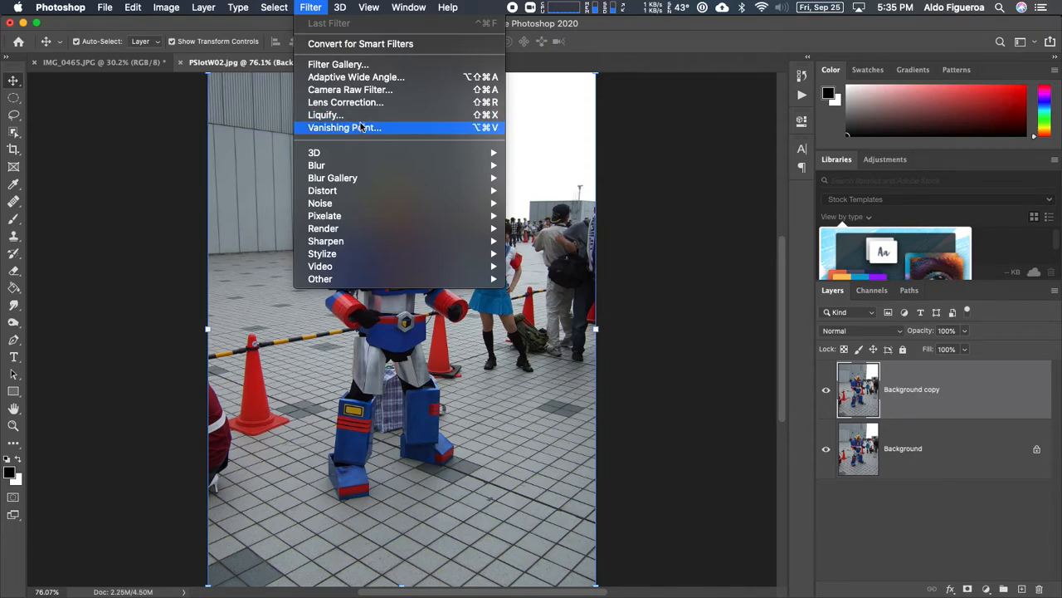
mouse_move(365, 155)
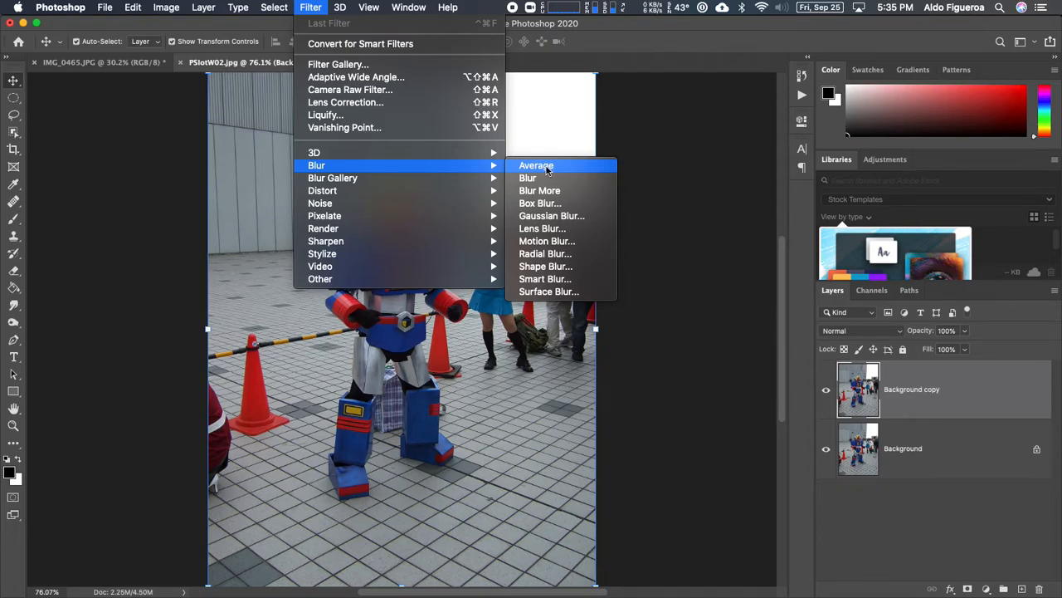
left_click(585, 242)
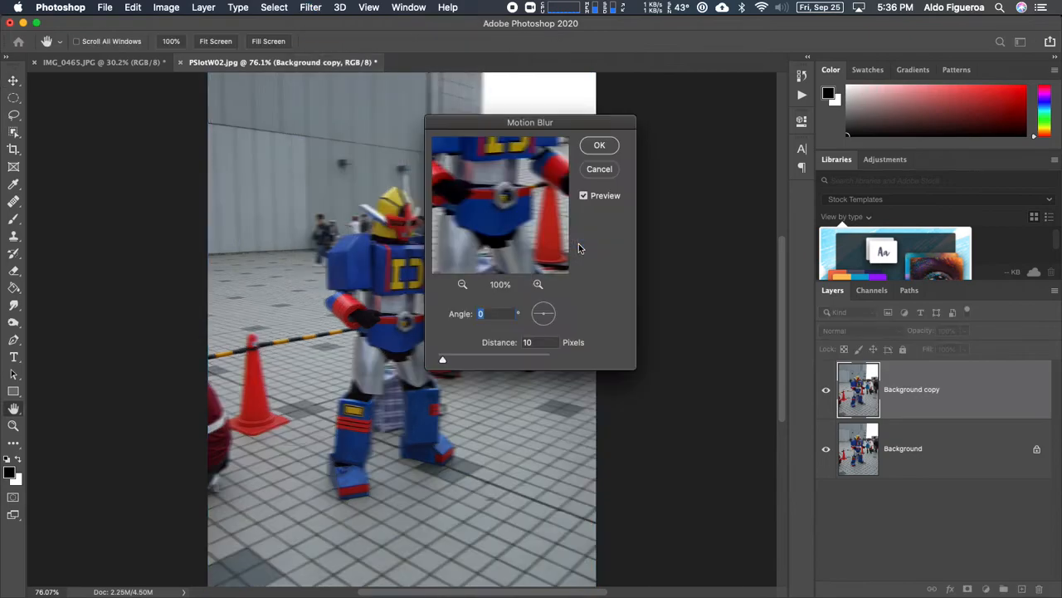
left_click_drag(546, 131, 669, 138)
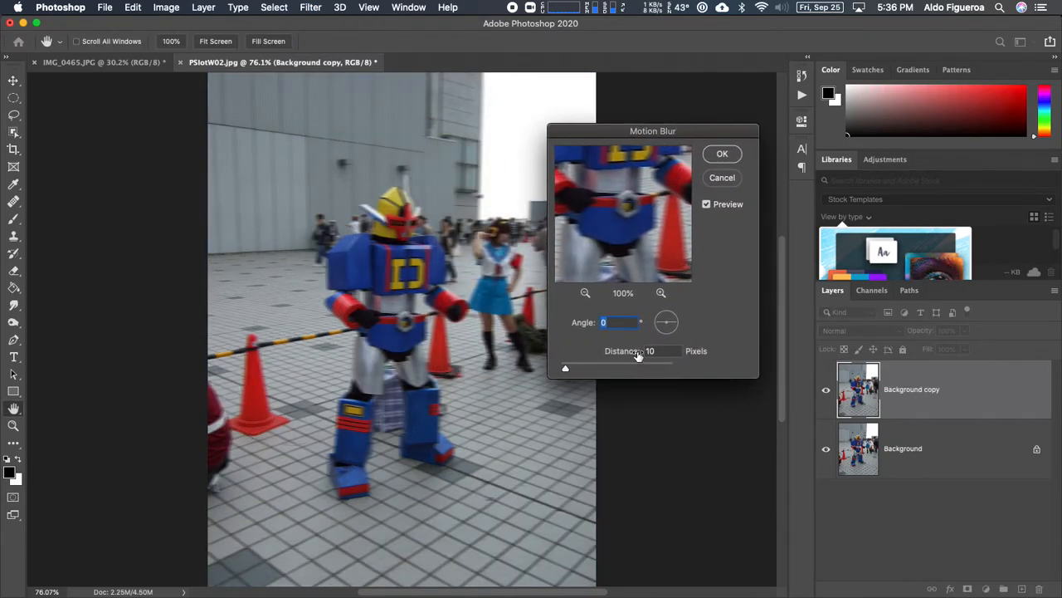
mouse_move(578, 369)
left_mouse_down()
mouse_move(569, 368)
mouse_move(580, 368)
left_mouse_up()
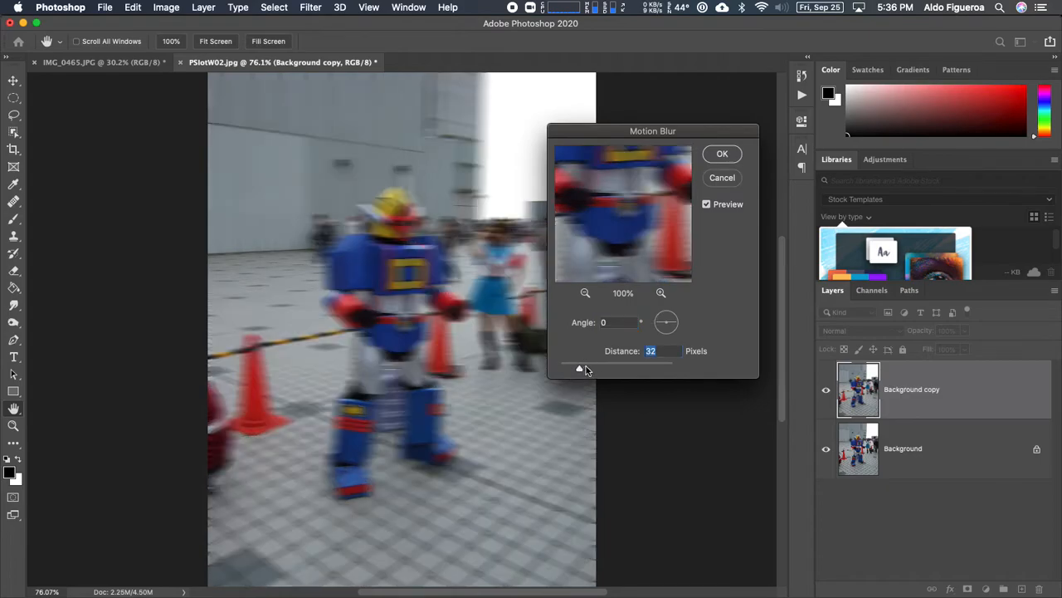
mouse_move(669, 324)
left_mouse_down()
mouse_move(674, 315)
mouse_move(674, 333)
left_mouse_up()
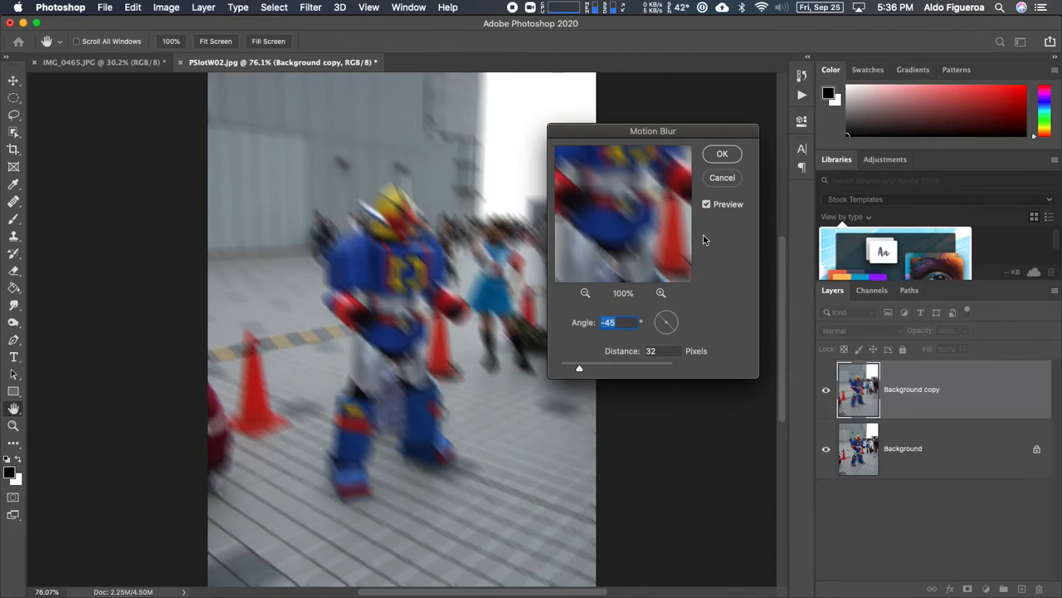
left_click(725, 156)
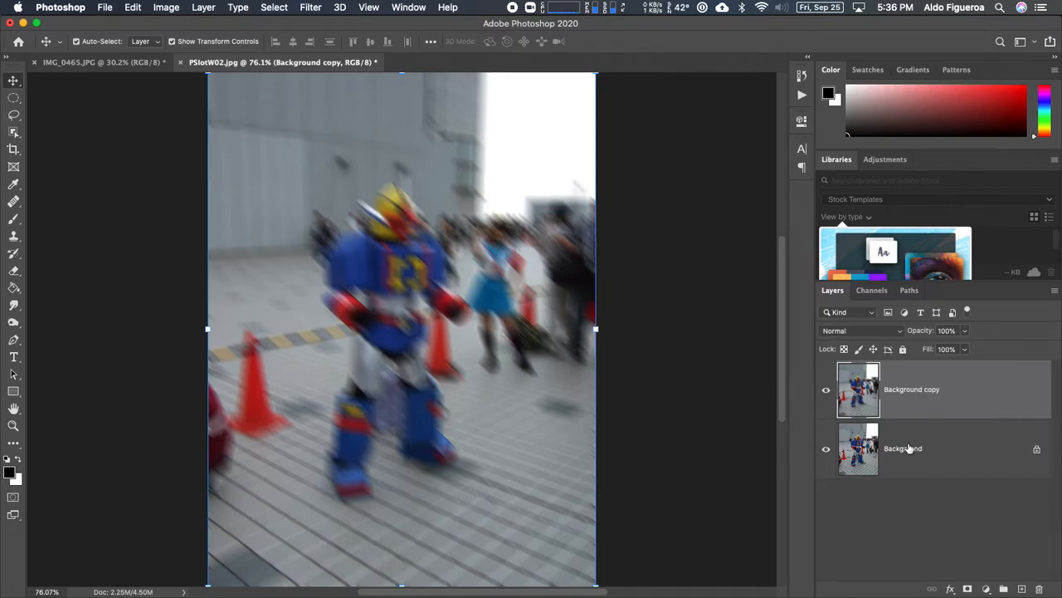
- Compare the image with and without the blurred copy, rename that layer as Motion Blur, and hide it
left_click(826, 389)
left_click(825, 389)
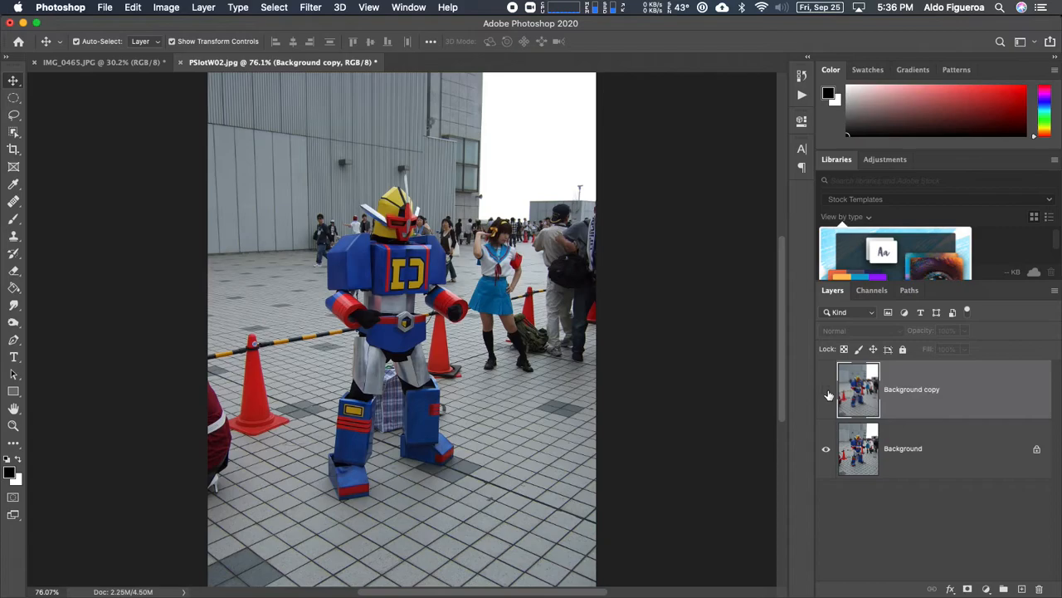
double_click(898, 389)
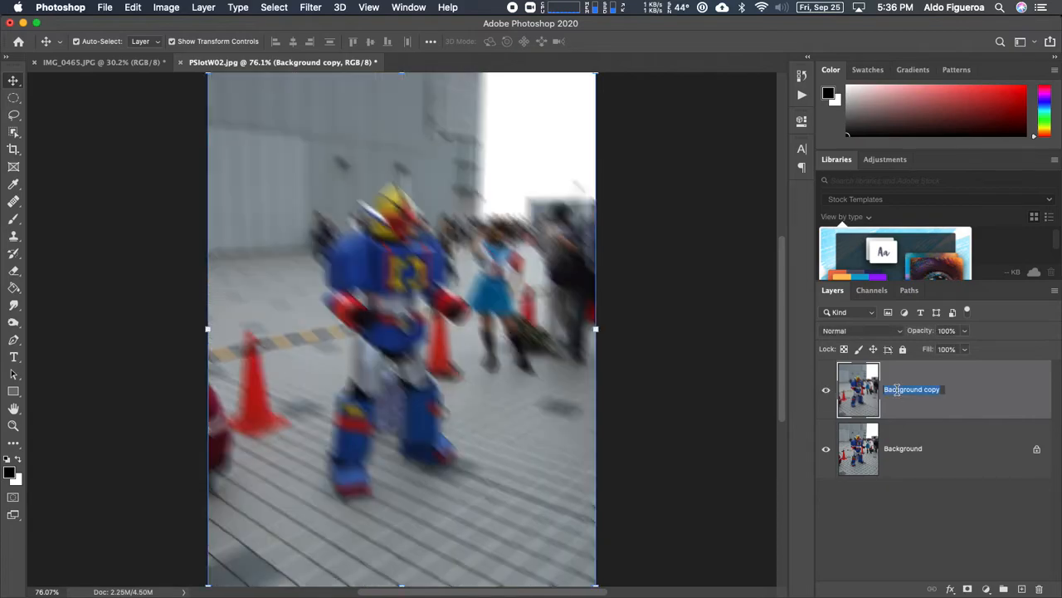
type("Motion Blur")
key("Return")
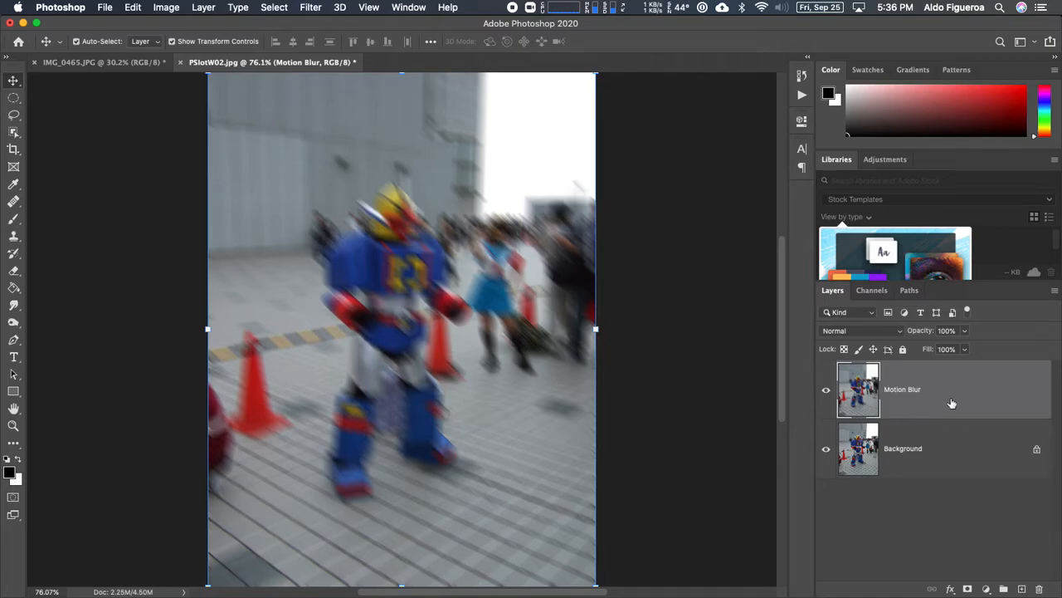
left_click(826, 390)
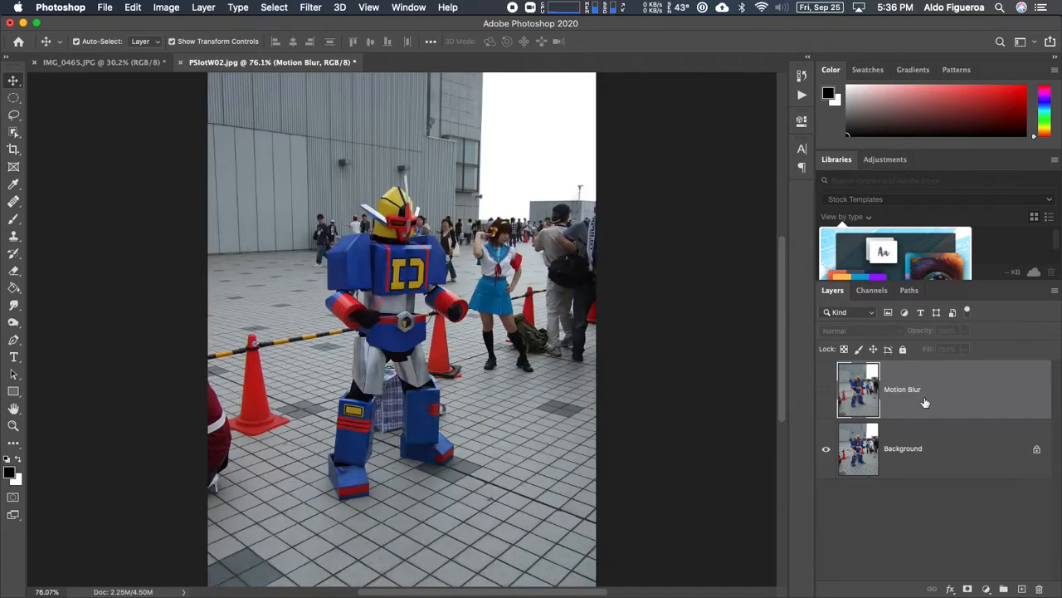
- Duplicate the Background layer again and start a Field Blur on the copy with the initial pin at 3 px
left_click_drag(988, 458, 1022, 588)
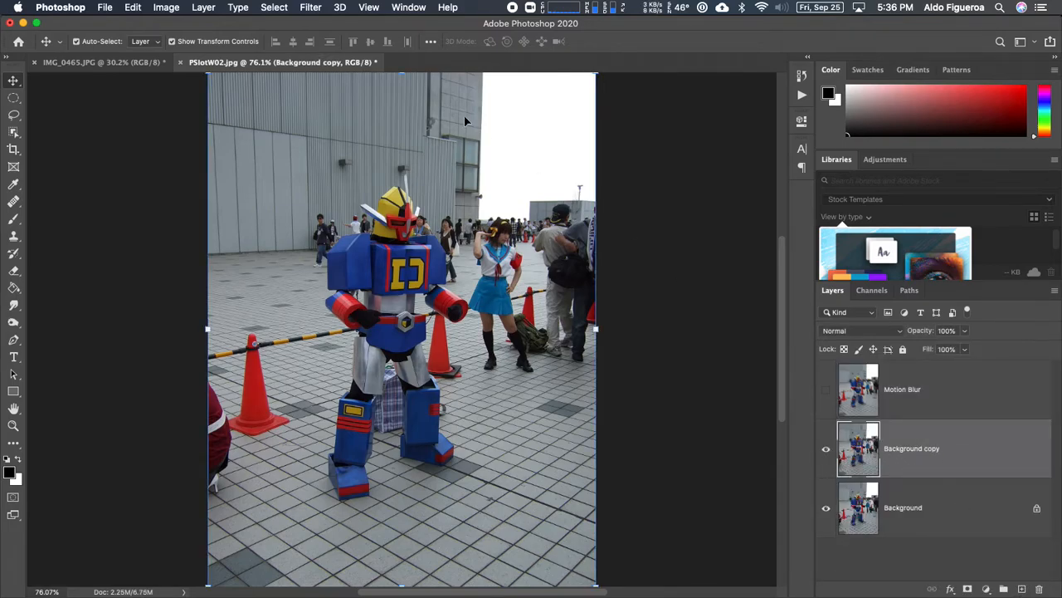
left_click(314, 8)
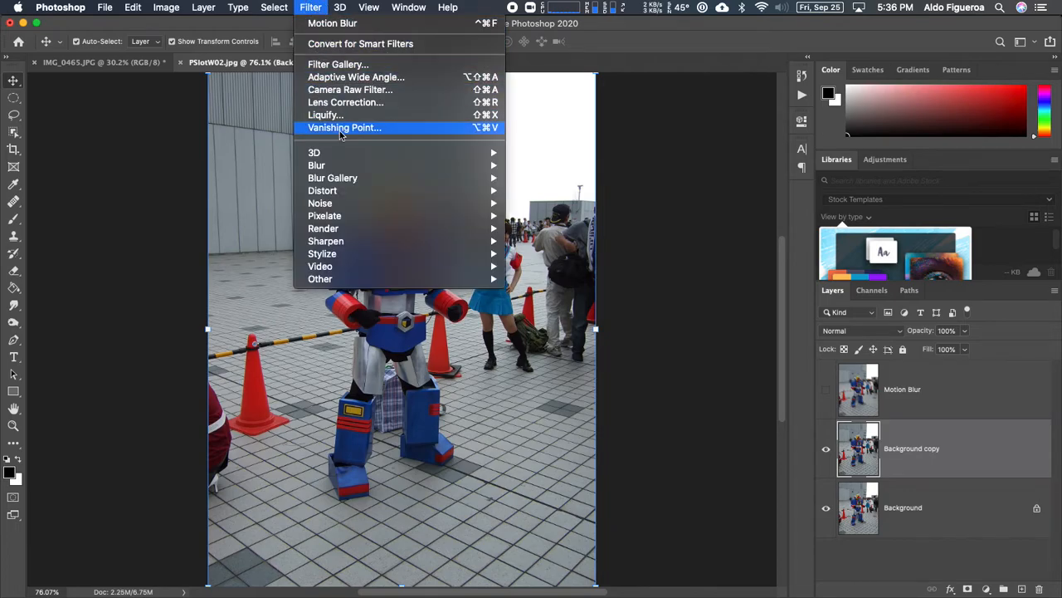
mouse_move(367, 171)
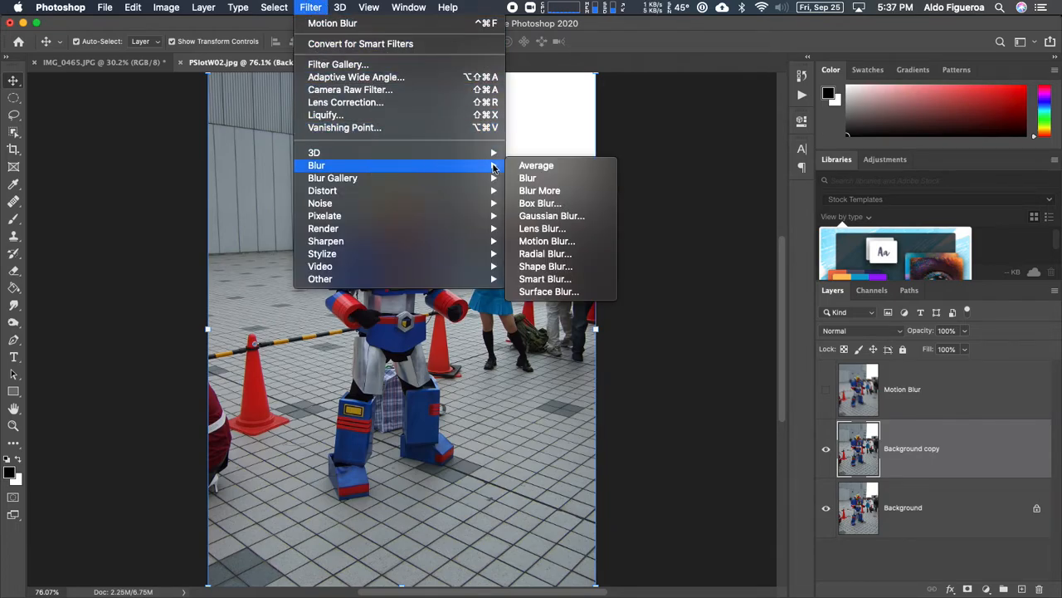
mouse_move(485, 181)
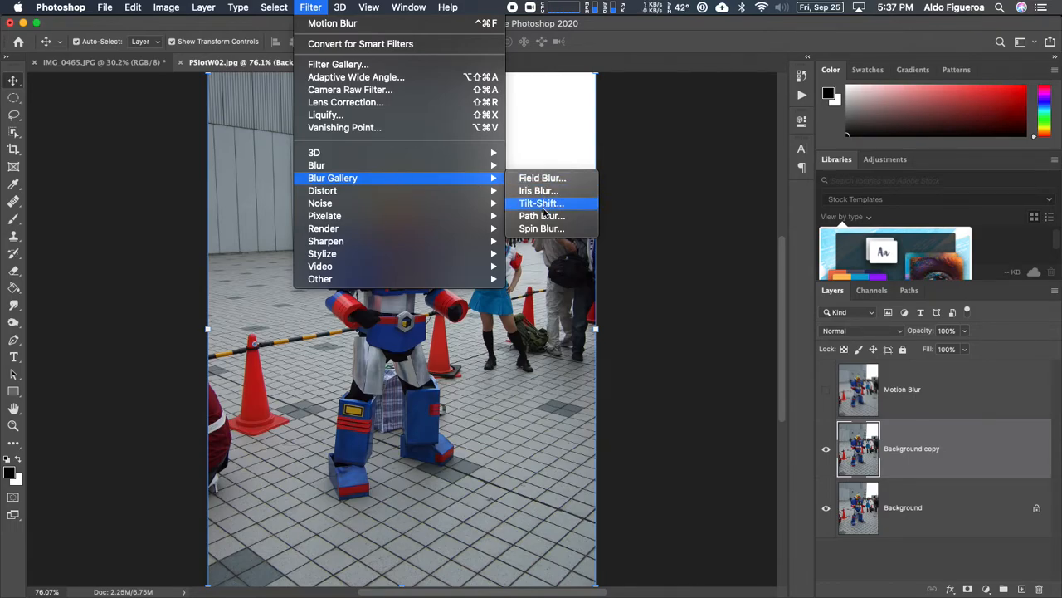
left_click(553, 182)
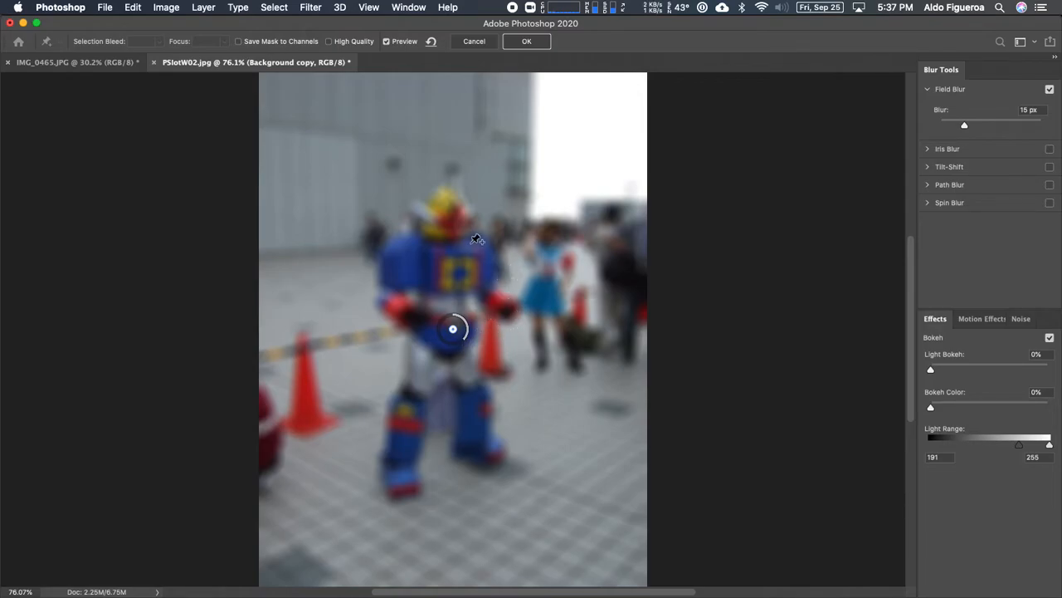
mouse_move(467, 329)
left_mouse_down()
mouse_move(462, 315)
mouse_move(464, 334)
mouse_move(445, 345)
mouse_move(461, 319)
left_mouse_up()
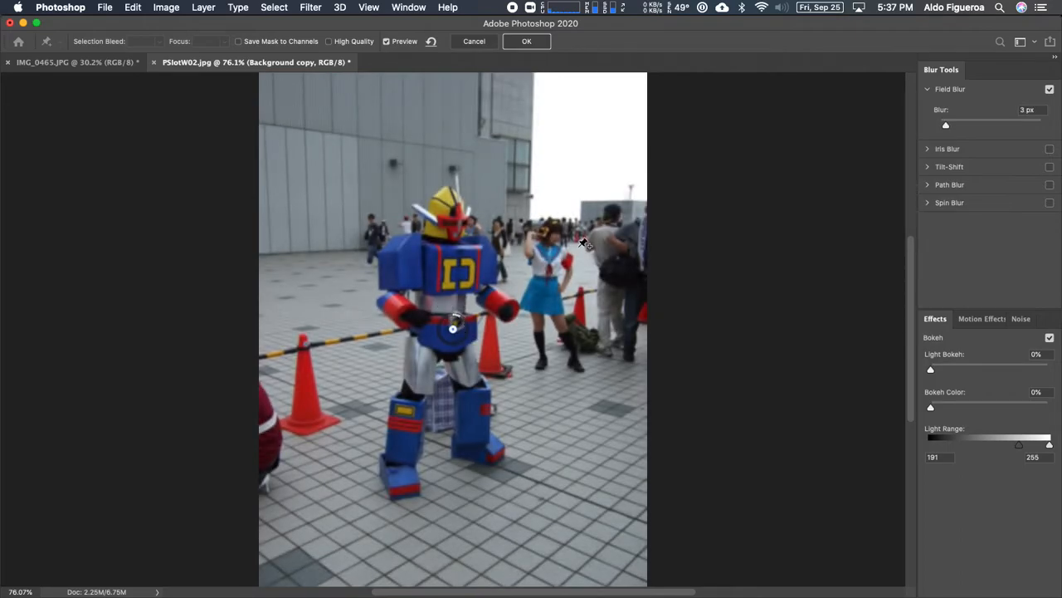
- Add an 8 px field blur pin on the girl's face and move the robot's pin to its face at 0 px
left_click(557, 234)
left_click_drag(571, 234, 572, 231)
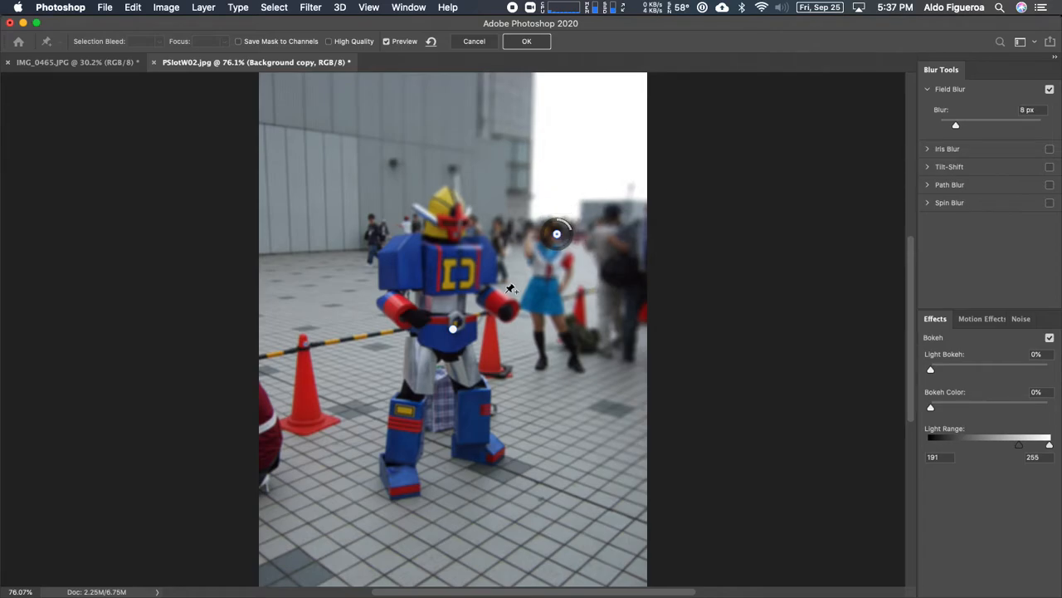
left_click_drag(454, 329, 460, 217)
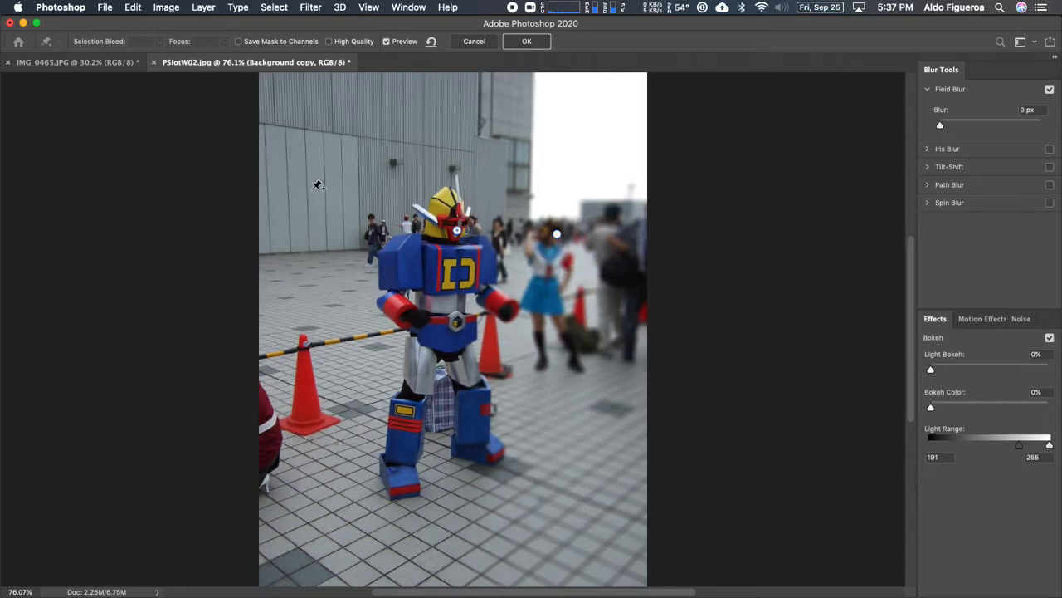
- Add field blur pins of 9 px on the upper-left building wall and 11 px on the lower-left pavement
left_click(314, 127)
mouse_move(328, 141)
left_mouse_down()
mouse_move(325, 119)
mouse_move(332, 126)
left_mouse_up()
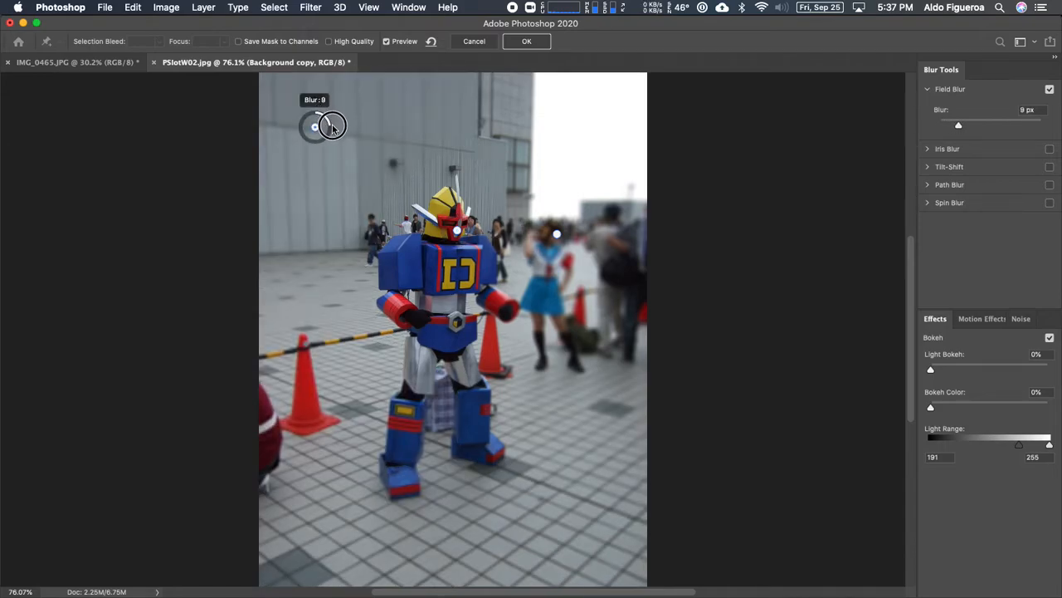
left_click(324, 533)
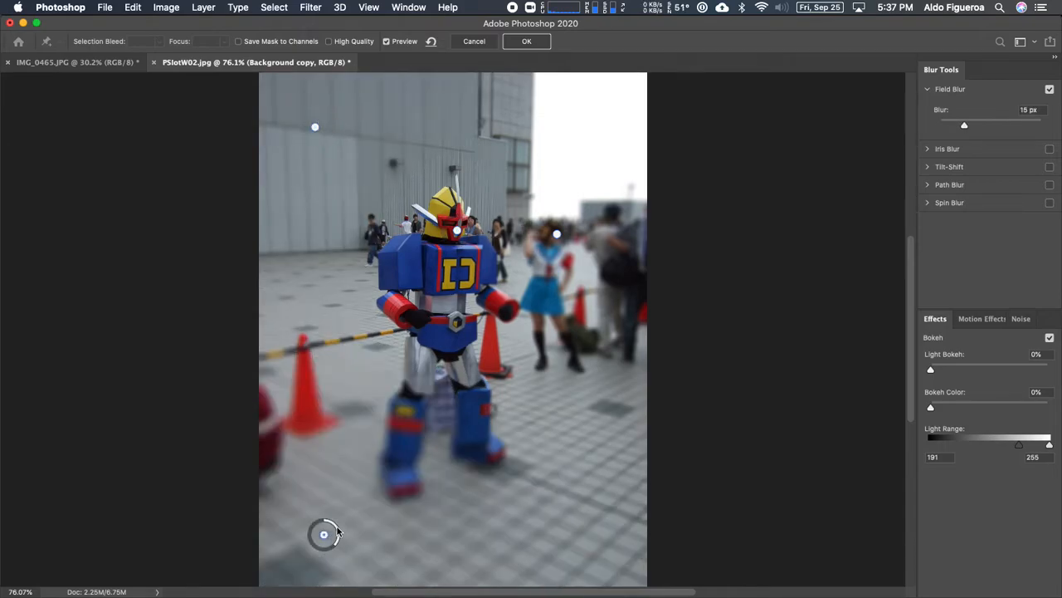
left_click_drag(337, 532, 339, 540)
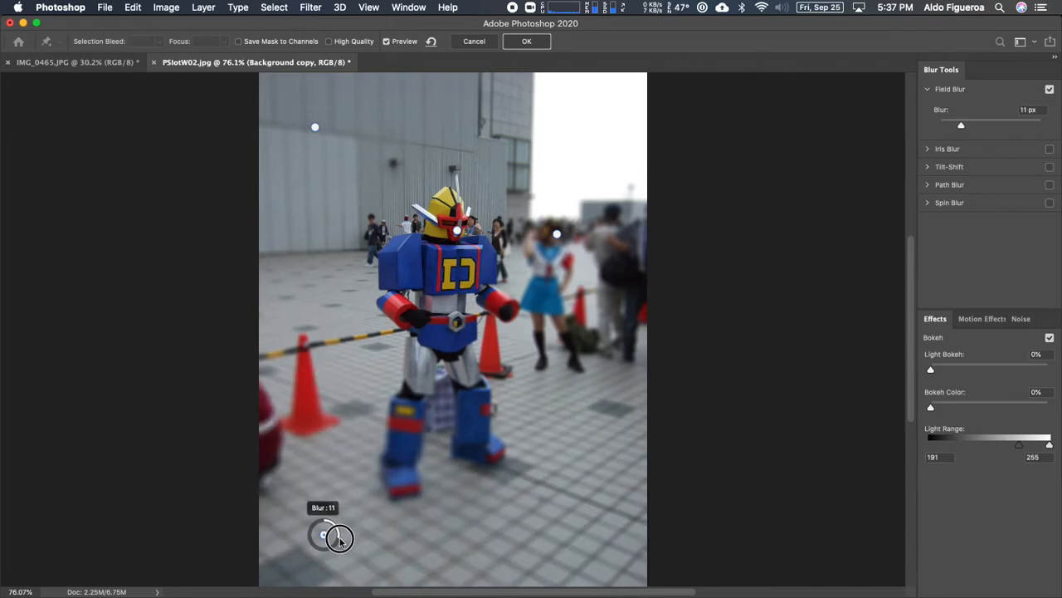
- Move the girl's 8 px pin to the lower-right pavement and add a 2 px pin by the man behind her
left_click_drag(557, 233, 571, 485)
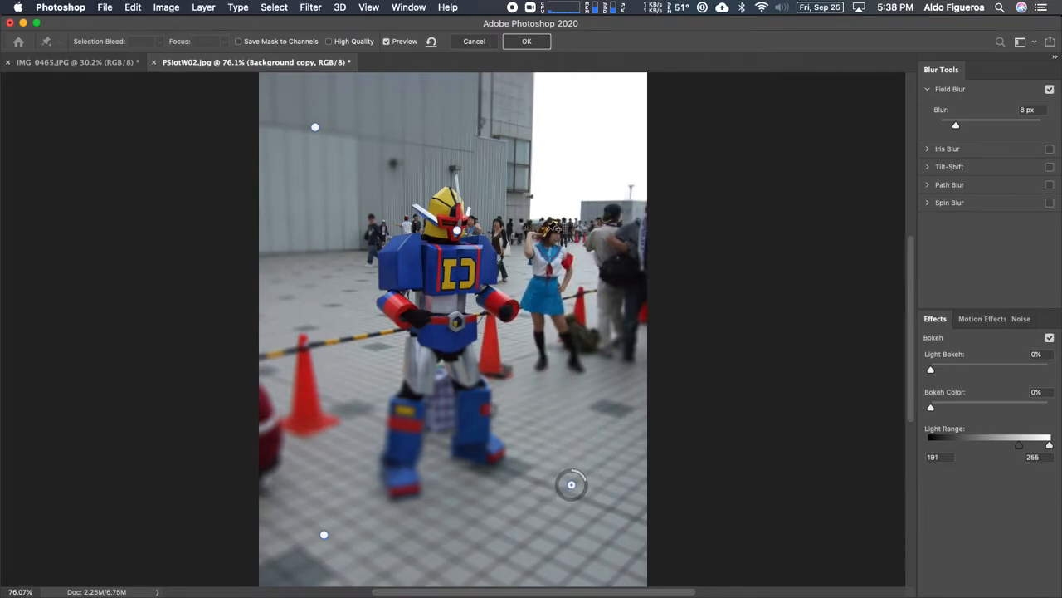
left_click(622, 208)
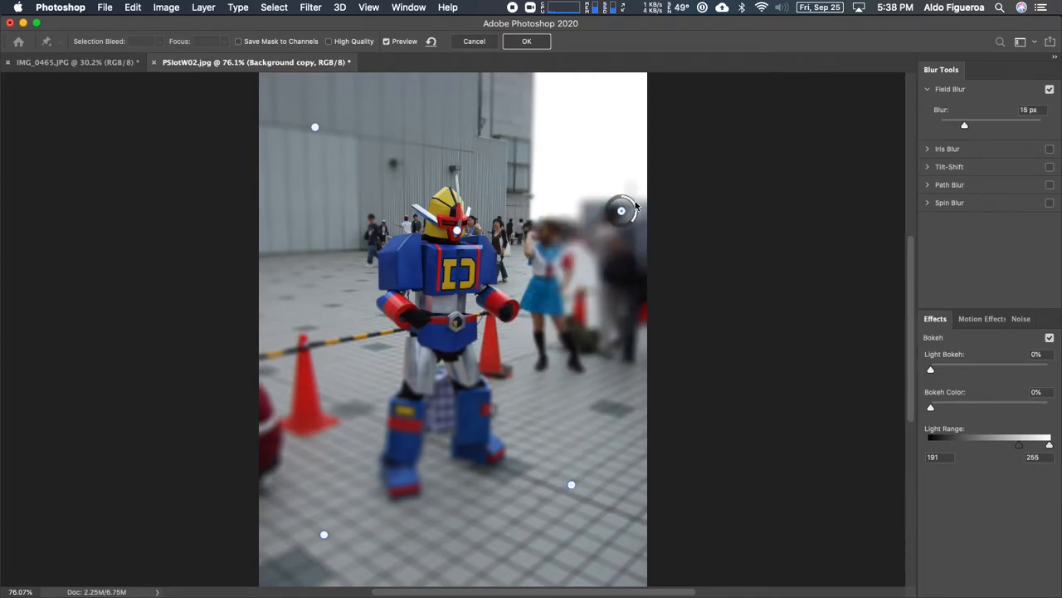
left_click_drag(628, 207, 628, 199)
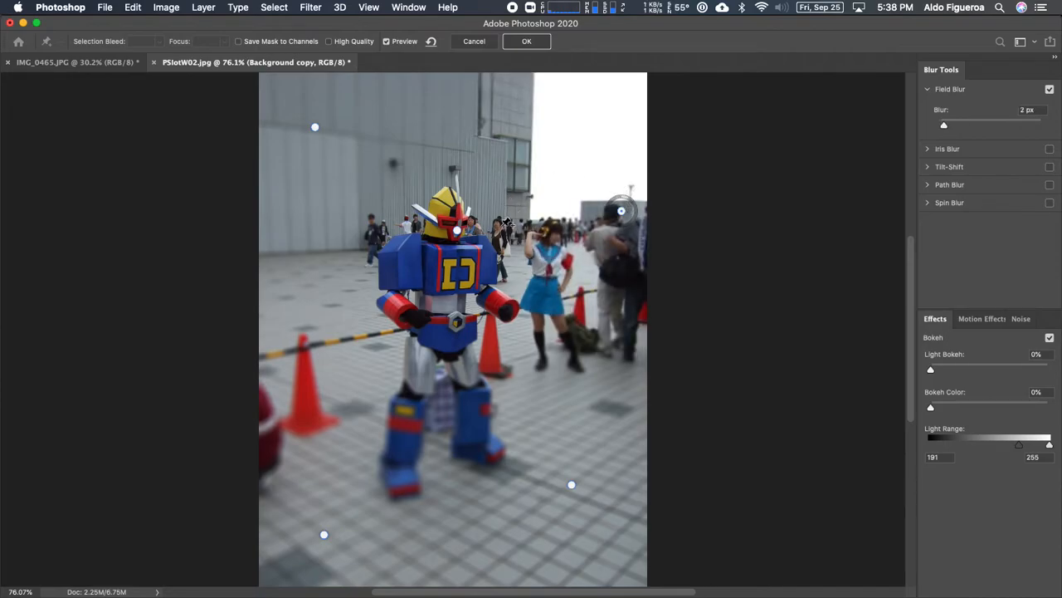
- Add field blur pins on the background people beside the robot and on the girl's face, setting hers to 0 px
left_click(500, 222)
left_click_drag(511, 224, 514, 217)
left_click_drag(512, 214, 503, 216)
left_click(555, 234)
left_click_drag(567, 243, 554, 214)
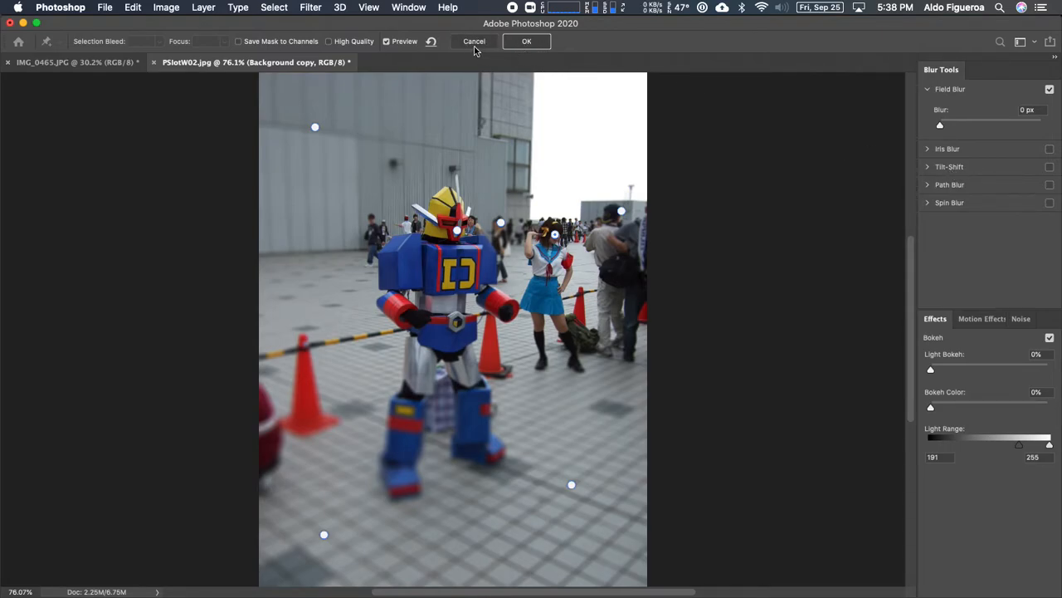
- Toggle Field Blur to compare the image with and without it, leaving it off
left_click(1049, 90)
left_click(1049, 89)
left_click(1049, 90)
left_click(1051, 90)
left_click(1051, 89)
- Enable Iris Blur at 4 px, center its ellipse on the robot's head, and shrink it around the head
left_click(955, 152)
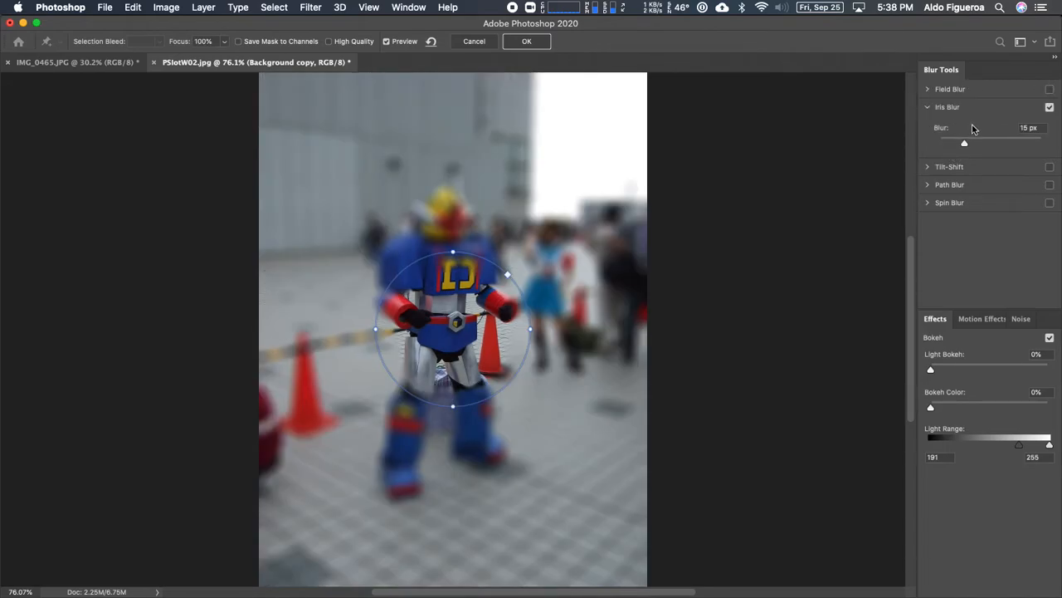
left_click_drag(454, 326, 461, 220)
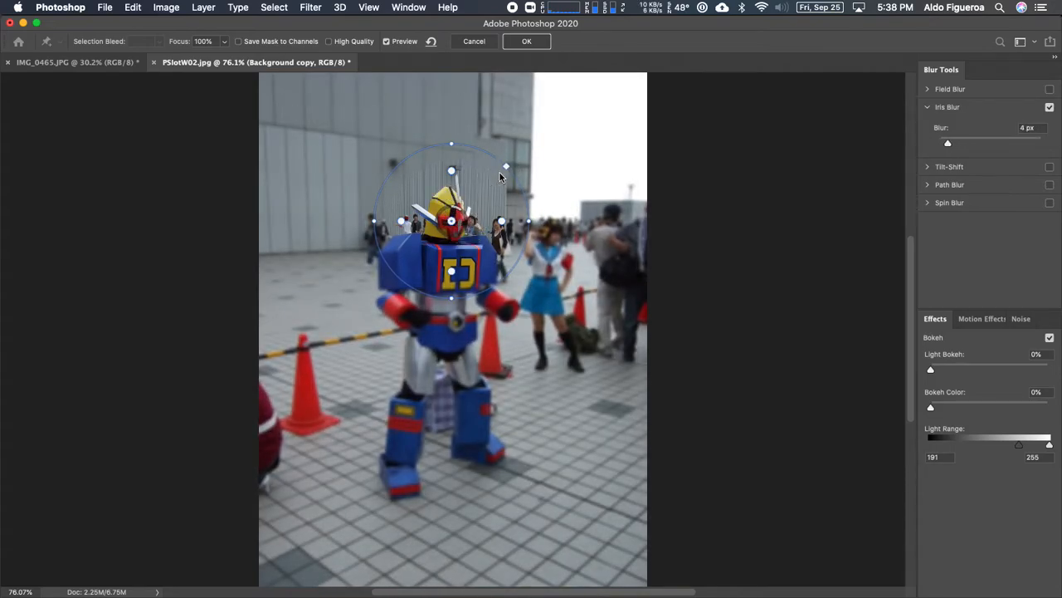
mouse_move(508, 170)
left_mouse_down()
mouse_move(529, 144)
mouse_move(493, 174)
left_mouse_up()
left_click_drag(455, 143, 452, 164)
left_click_drag(531, 223, 471, 223)
- Add a second iris blur pin on the girl and shrink its ellipse around her head and upper body
left_click(560, 237)
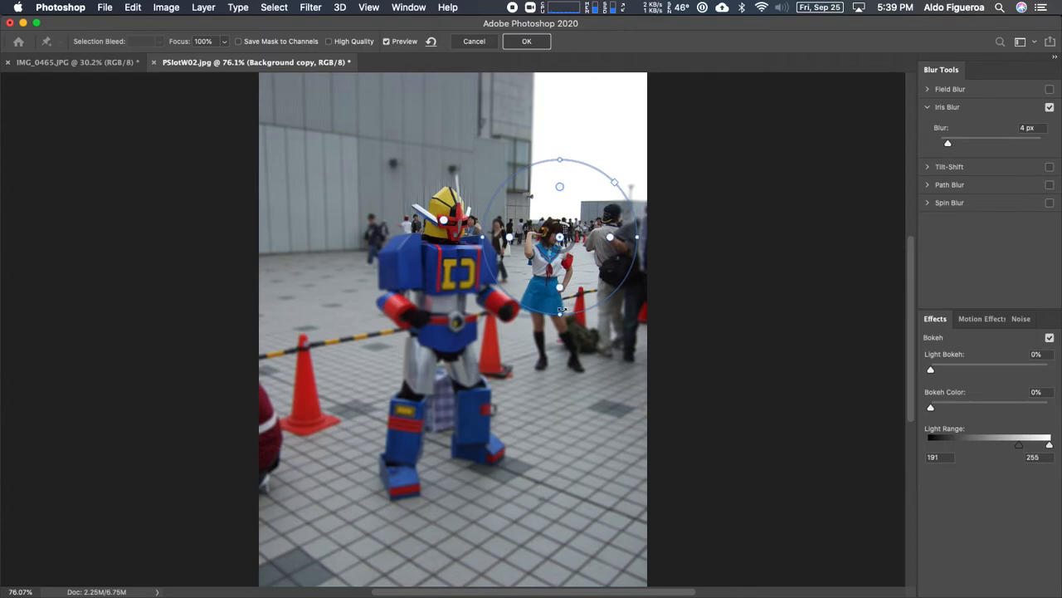
left_click_drag(560, 316, 556, 291)
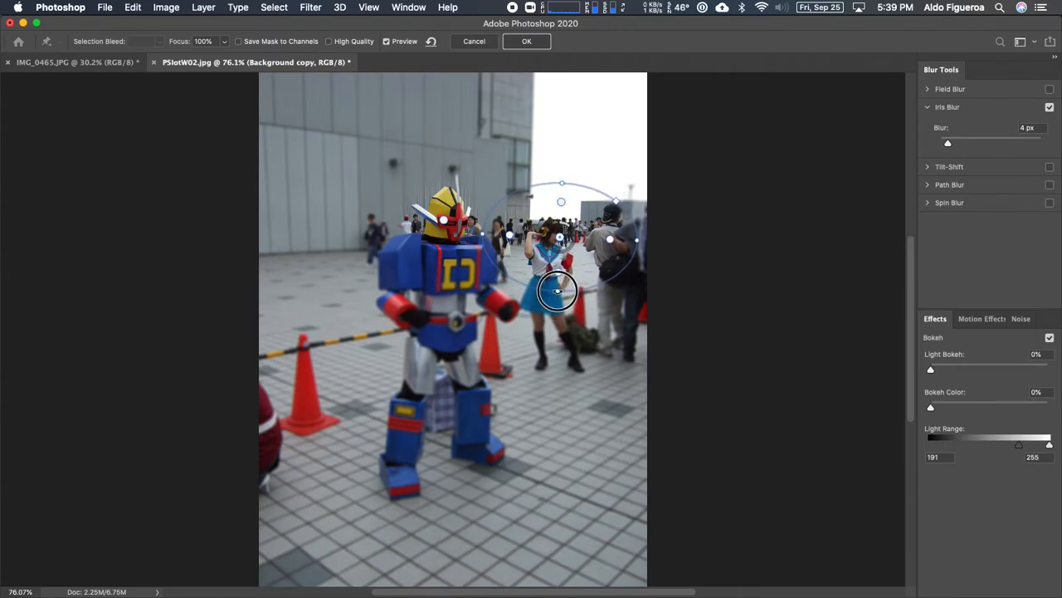
left_click_drag(483, 235, 551, 239)
left_click_drag(555, 185, 554, 189)
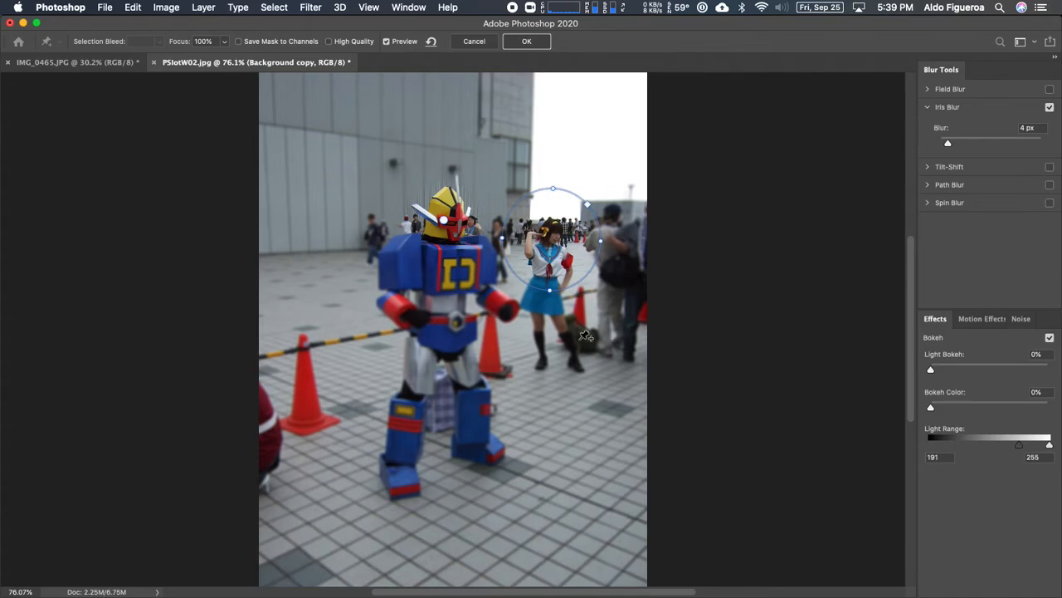
- Set the blur of the iris pin on the robot's head to 11 px and turn Iris Blur off
left_click(445, 219)
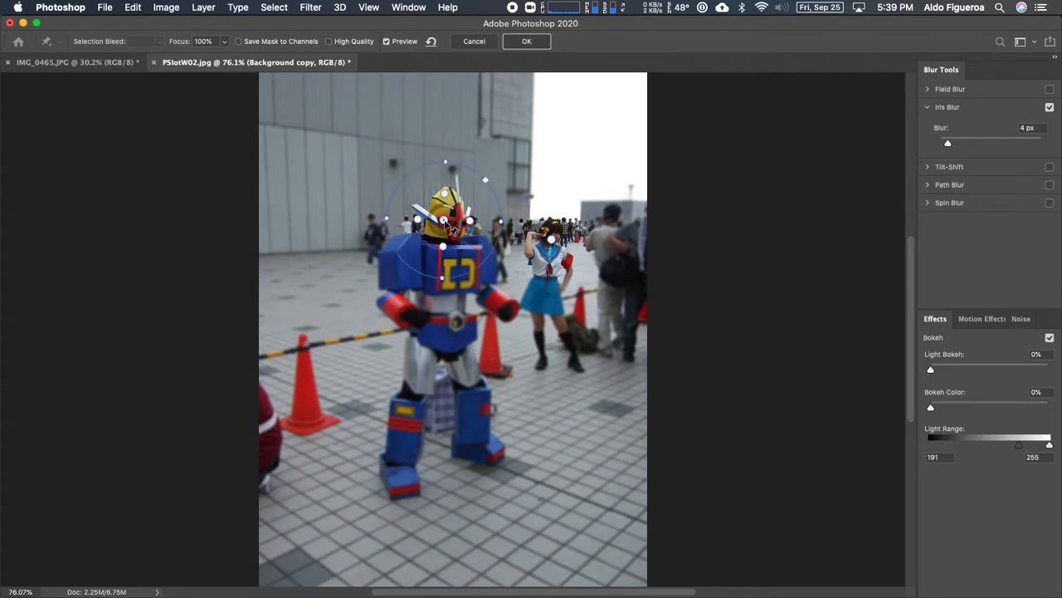
mouse_move(455, 216)
left_mouse_down()
mouse_move(427, 237)
mouse_move(466, 225)
left_mouse_up()
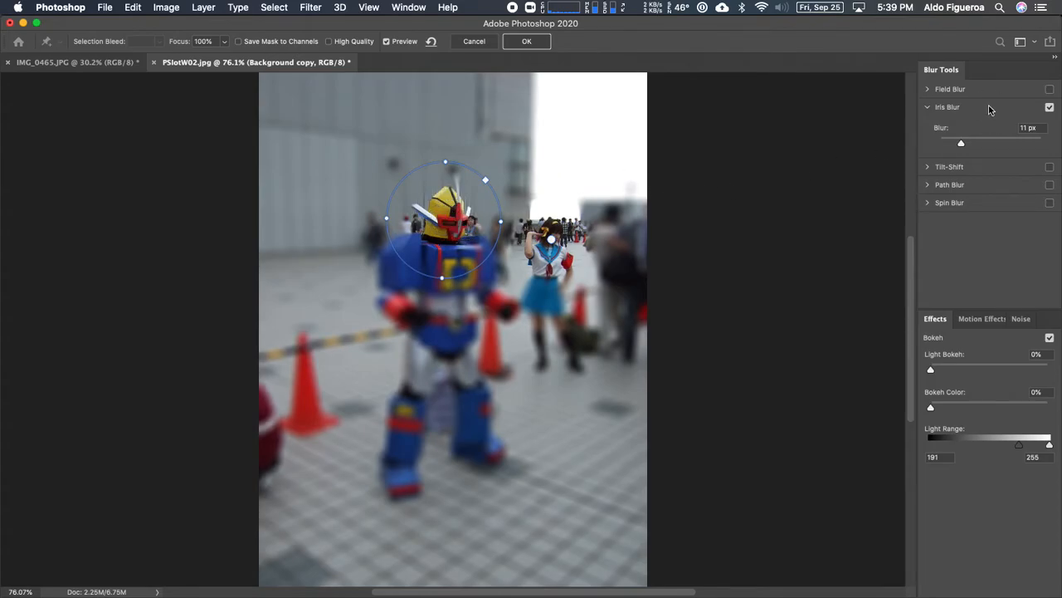
left_click(1050, 108)
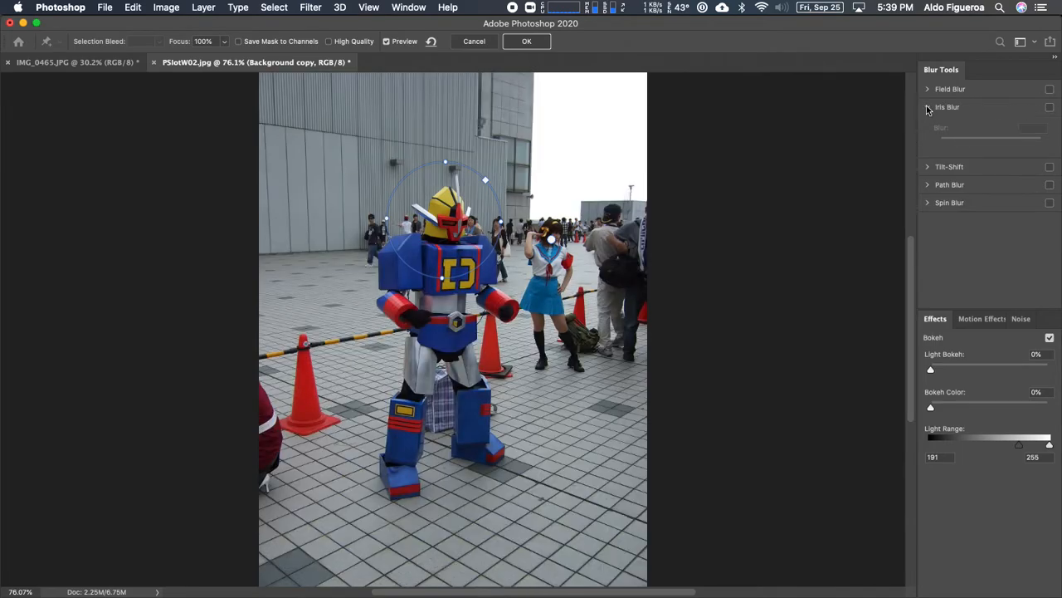
- Try a 7 px Tilt-Shift with its slightly tilted focus band centered on the robot's head, and turn it off again
left_click(928, 107)
left_click(928, 126)
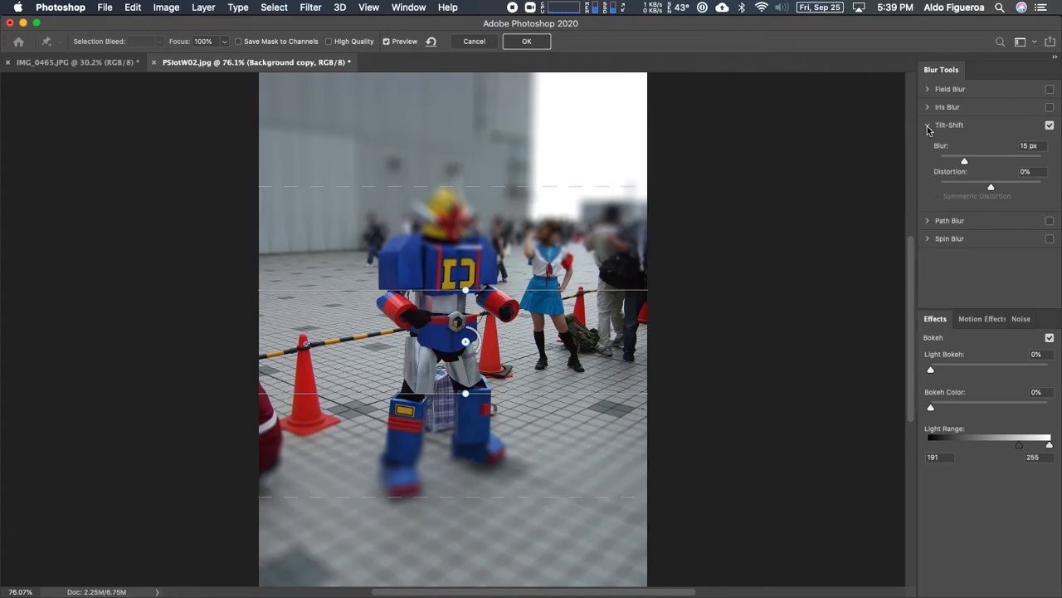
left_click_drag(465, 392, 462, 443)
left_click_drag(437, 347, 440, 241)
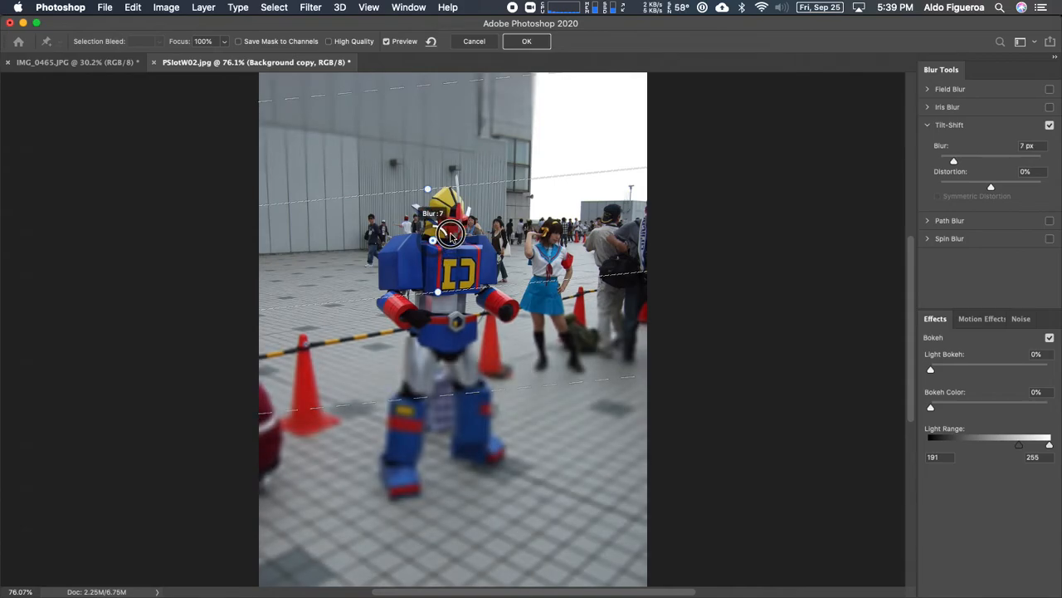
left_click(1049, 127)
left_click(928, 126)
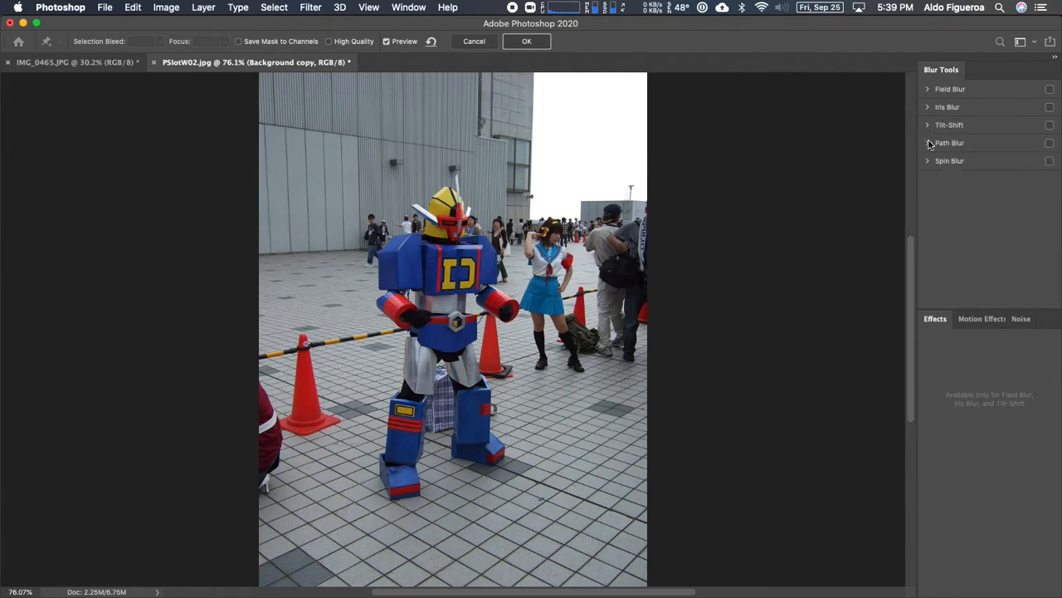
- Enable Path Blur and reshape its path into a curve from the robot's knee to beside its head
left_click(1050, 144)
left_click(961, 145)
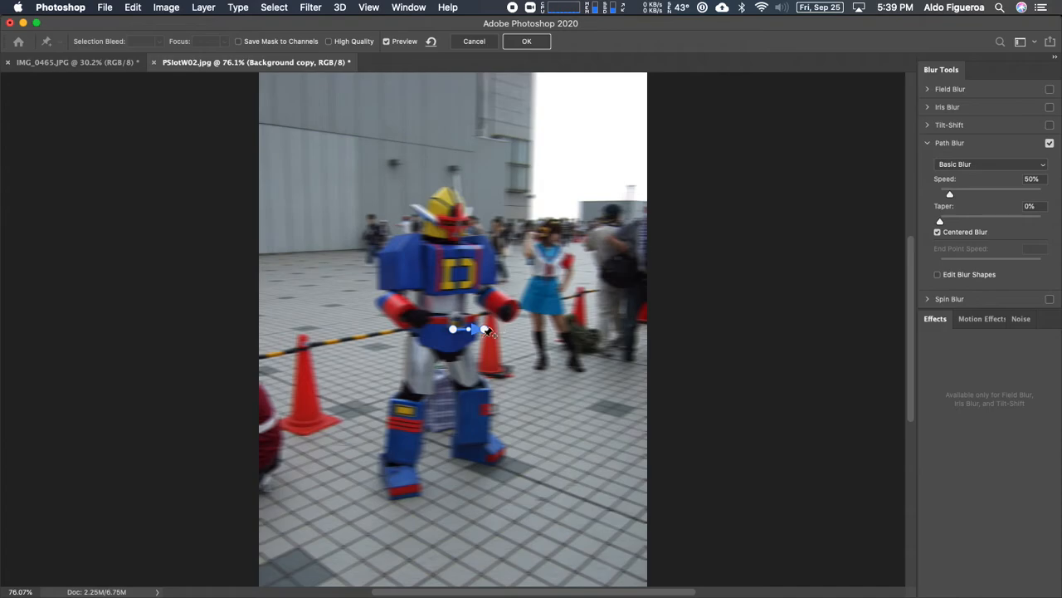
left_click_drag(486, 330, 488, 230)
left_click_drag(453, 331, 400, 412)
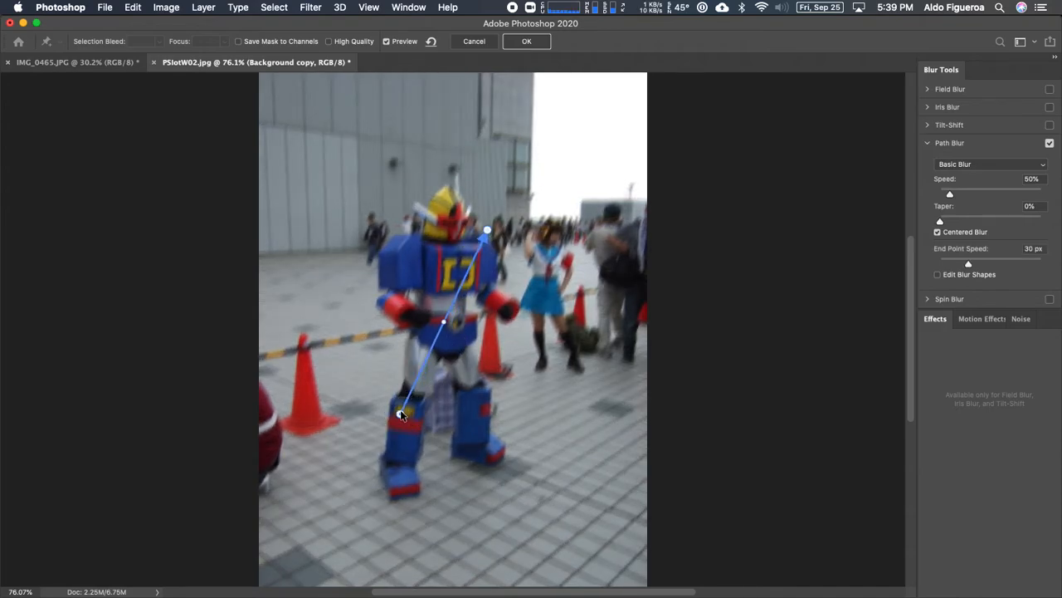
left_click_drag(448, 329, 470, 351)
- Set the end point speed at the path's upper end to 178 px and turn Path Blur off
left_click(488, 230)
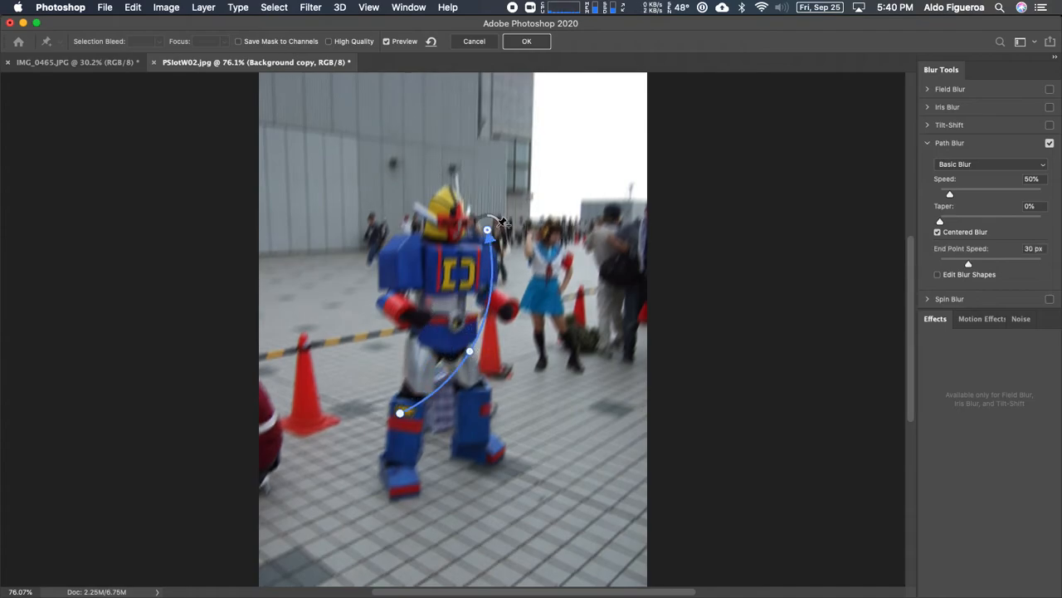
left_click_drag(498, 225, 468, 253)
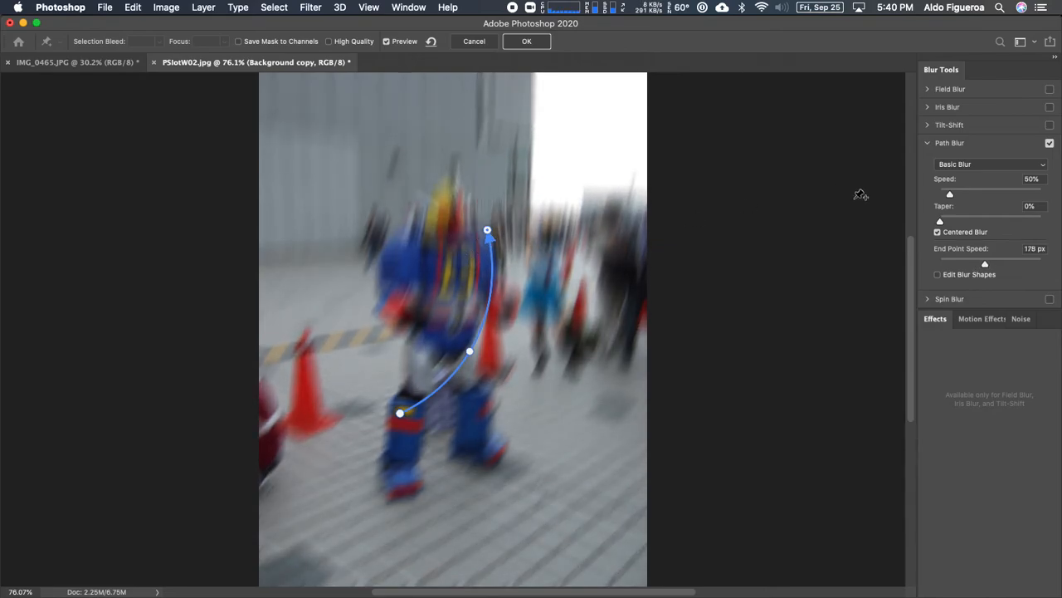
left_click(1050, 143)
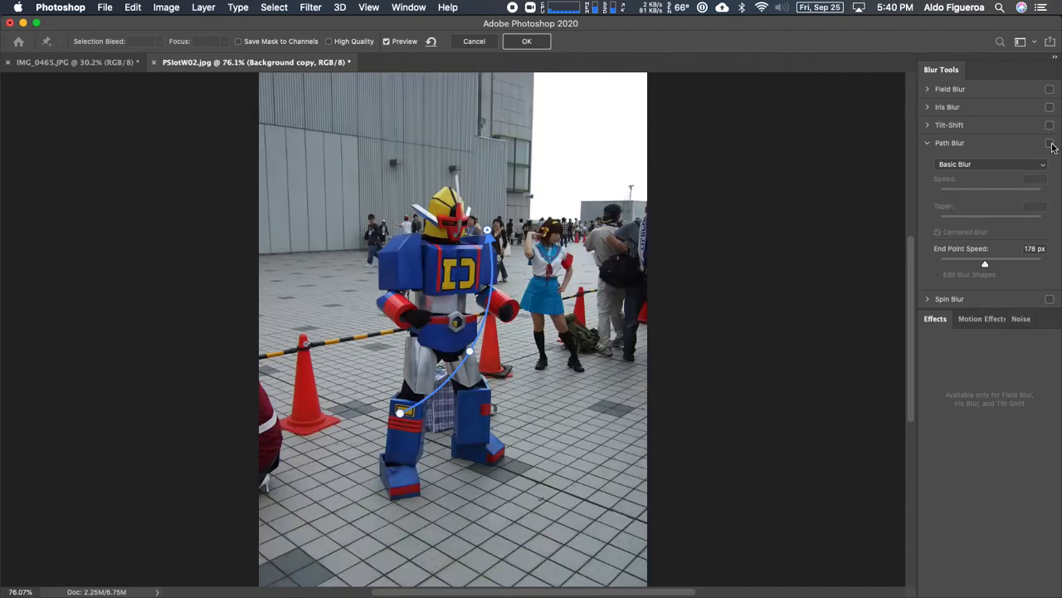
left_click(928, 143)
- Try Spin Blur centered on the robot's head with a 29° blur angle, and turn it off again
left_click(960, 162)
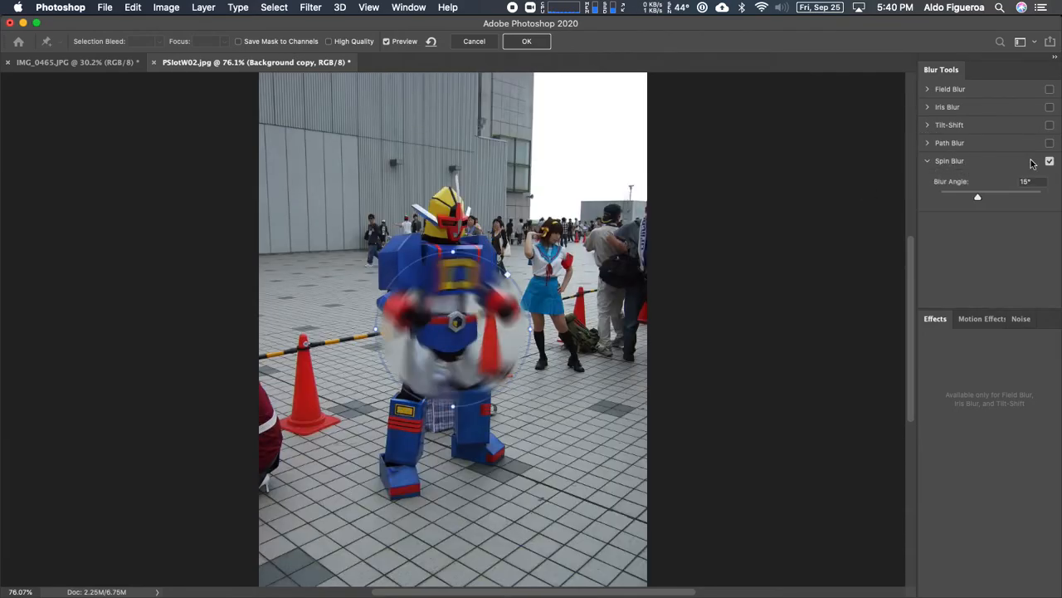
left_click_drag(460, 335, 455, 232)
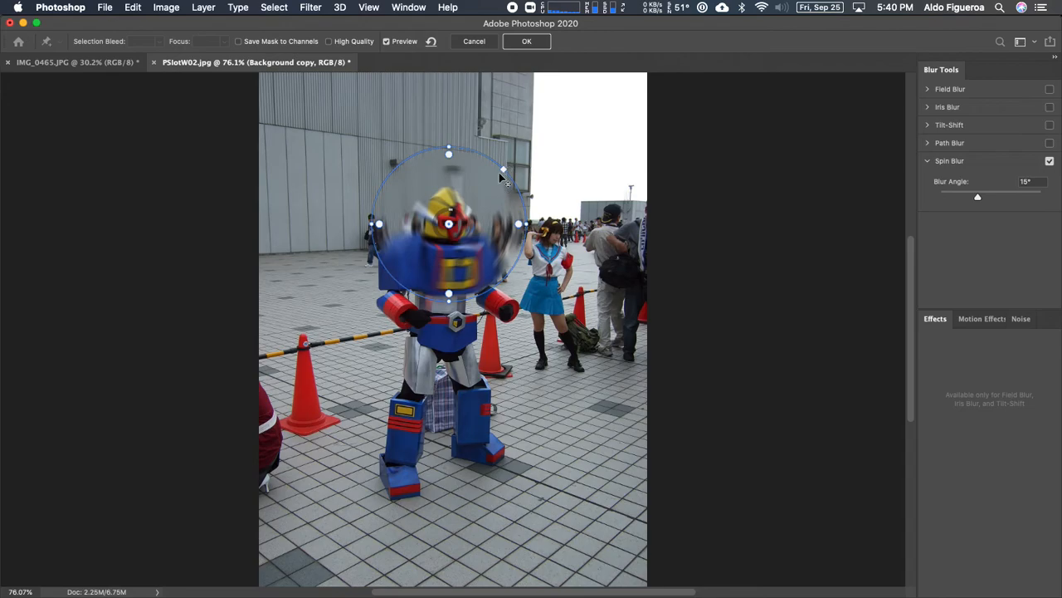
mouse_move(461, 214)
left_mouse_down()
mouse_move(467, 232)
mouse_move(452, 246)
mouse_move(431, 236)
mouse_move(437, 208)
mouse_move(429, 224)
mouse_move(464, 232)
mouse_move(473, 209)
mouse_move(463, 196)
mouse_move(473, 206)
mouse_move(440, 214)
mouse_move(450, 244)
mouse_move(434, 244)
mouse_move(335, 188)
mouse_move(317, 142)
mouse_move(523, 170)
mouse_move(519, 237)
mouse_move(446, 266)
mouse_move(446, 223)
left_mouse_up()
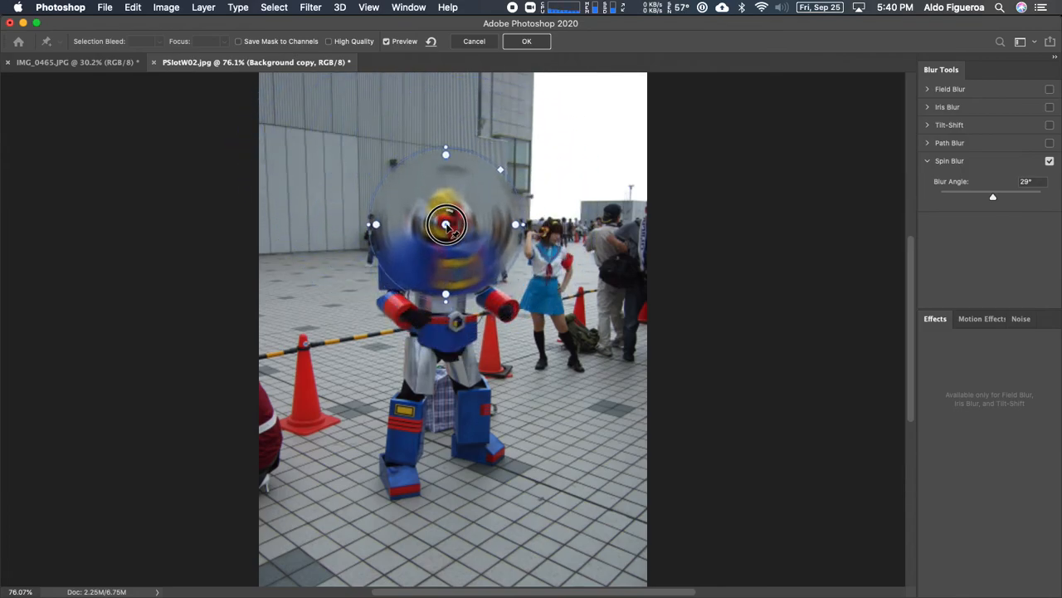
left_click(1050, 162)
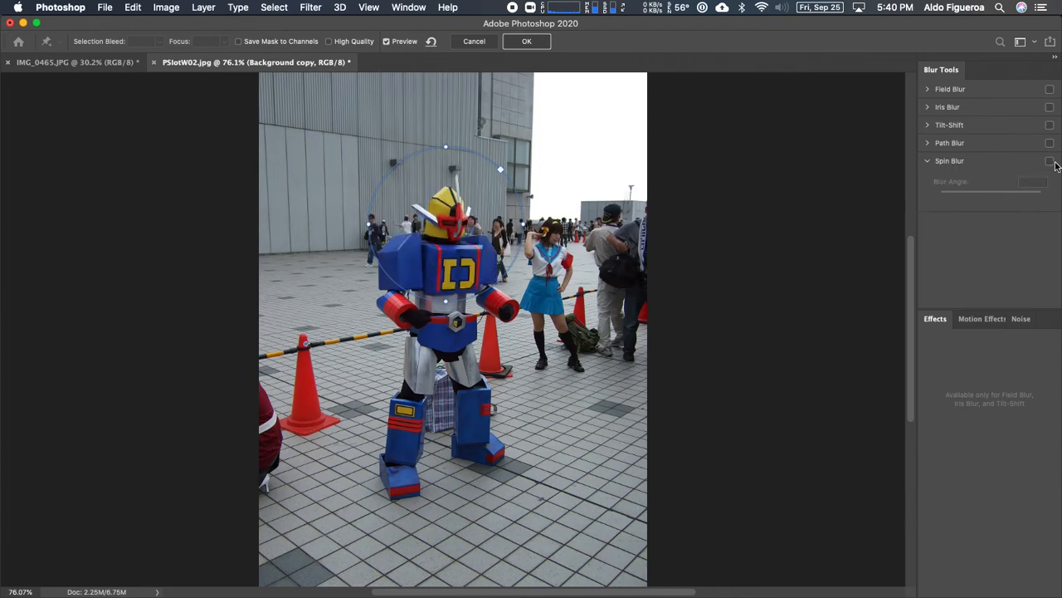
- Re-enable Field Blur and apply the Blur Gallery effect to the Background copy layer
left_click(951, 89)
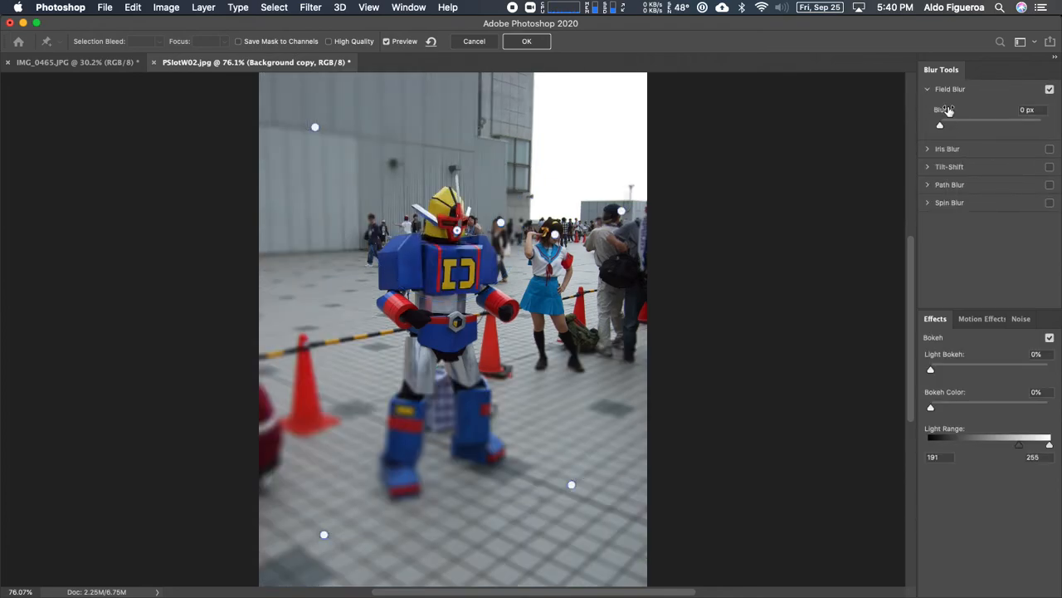
left_click(534, 43)
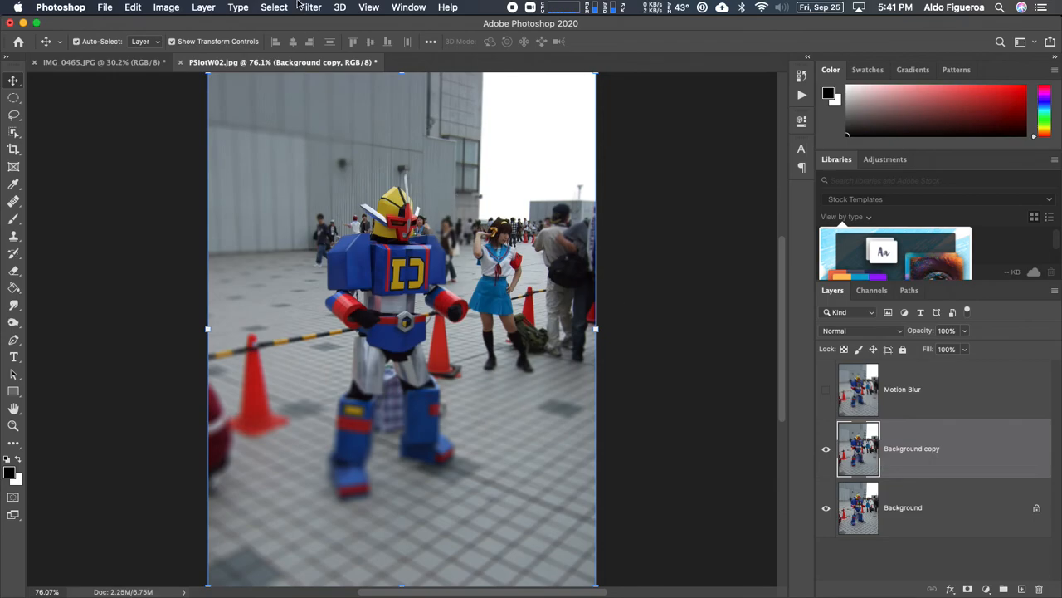
left_click(311, 8)
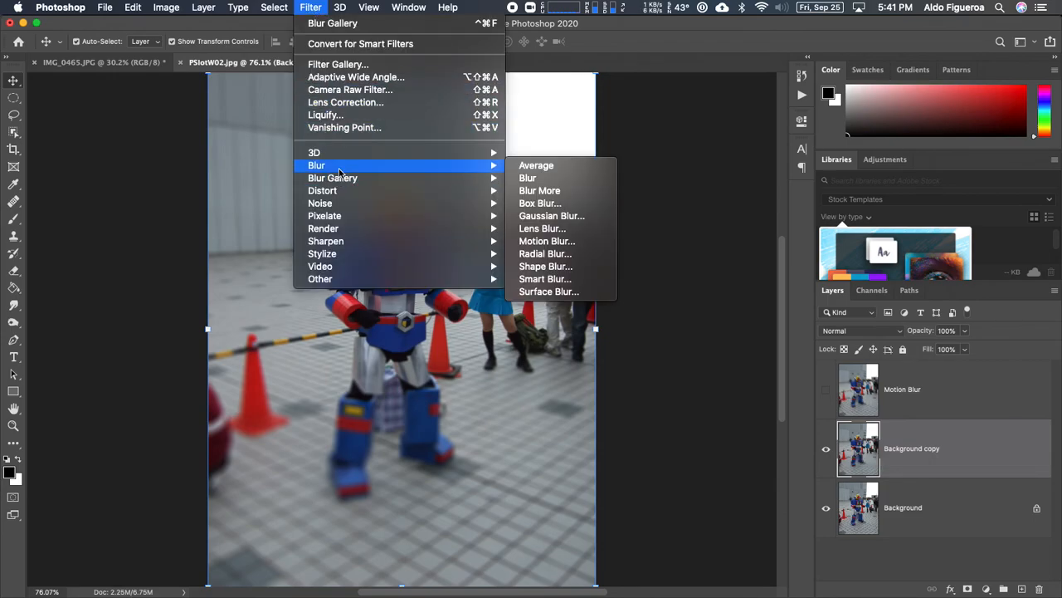
mouse_move(347, 228)
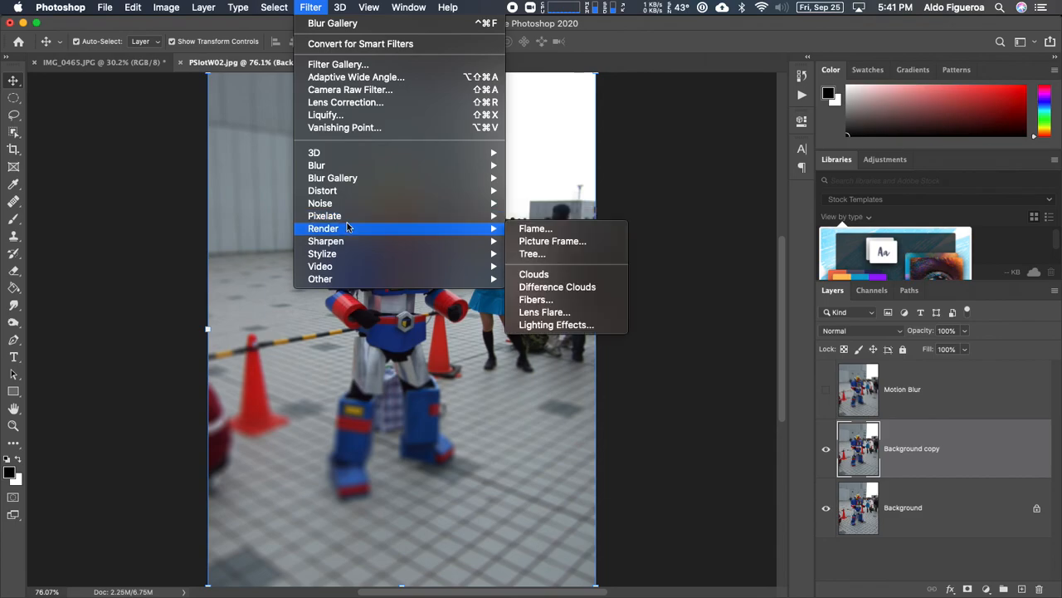
mouse_move(348, 248)
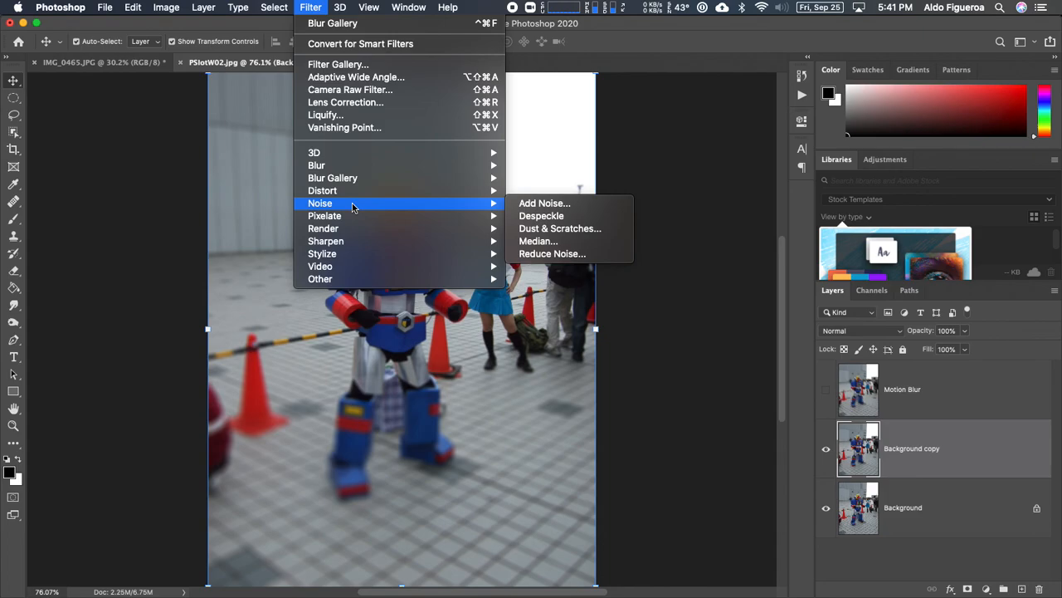
mouse_move(375, 280)
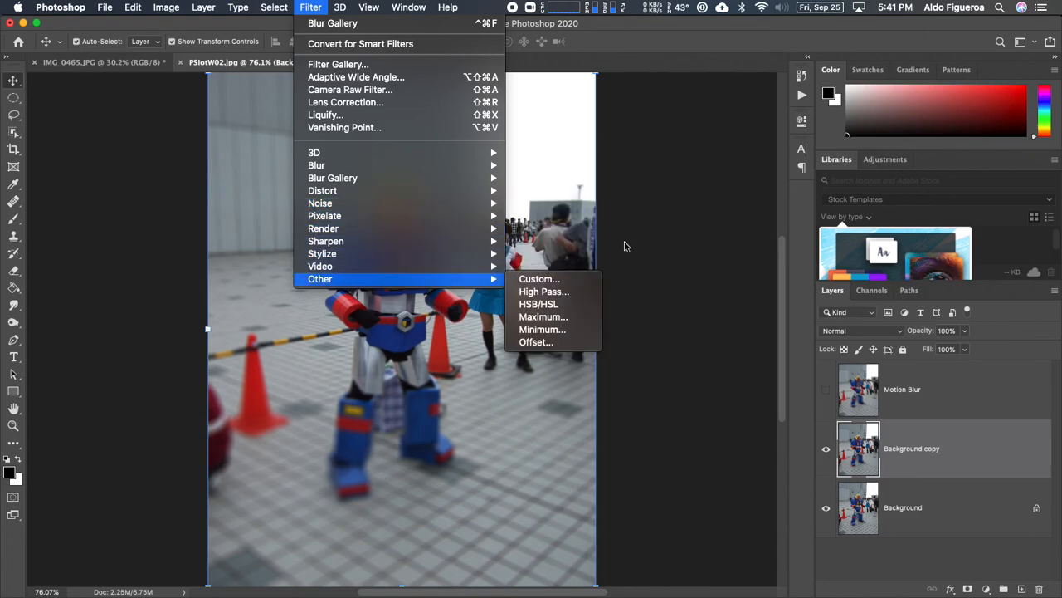